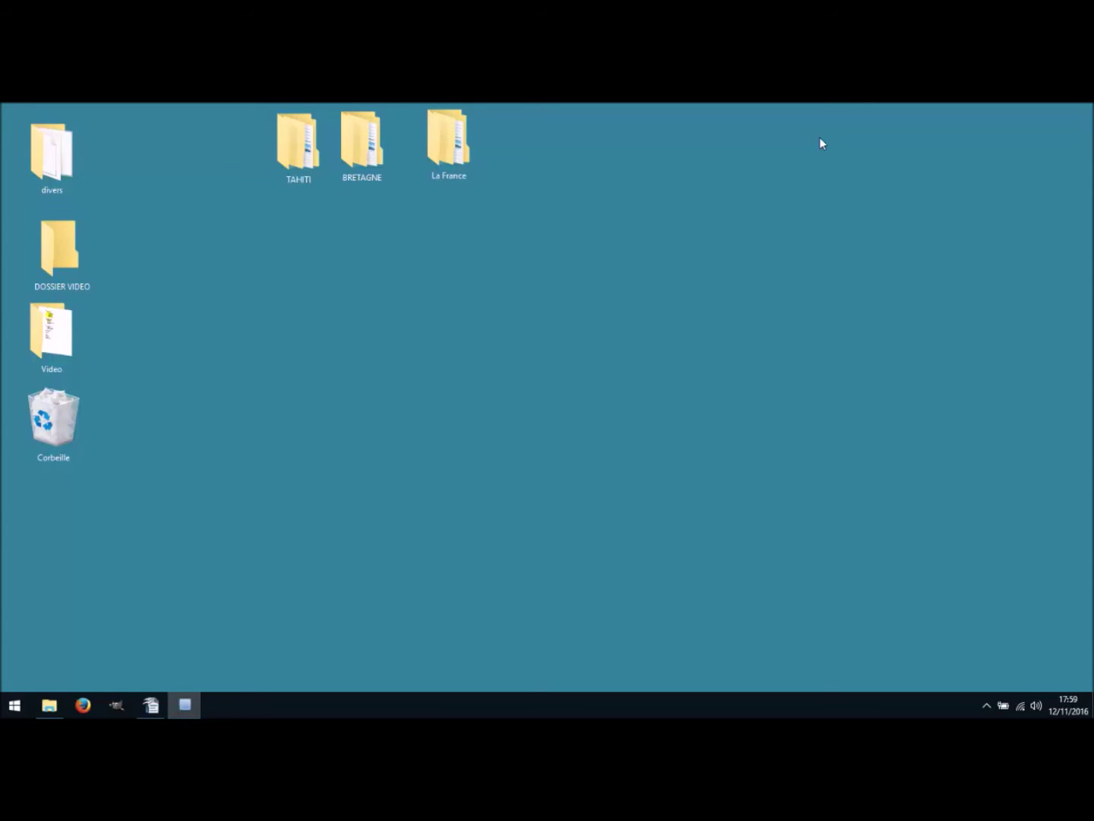
Create a new folder on the desktop and name it 1
right_click(318, 420)
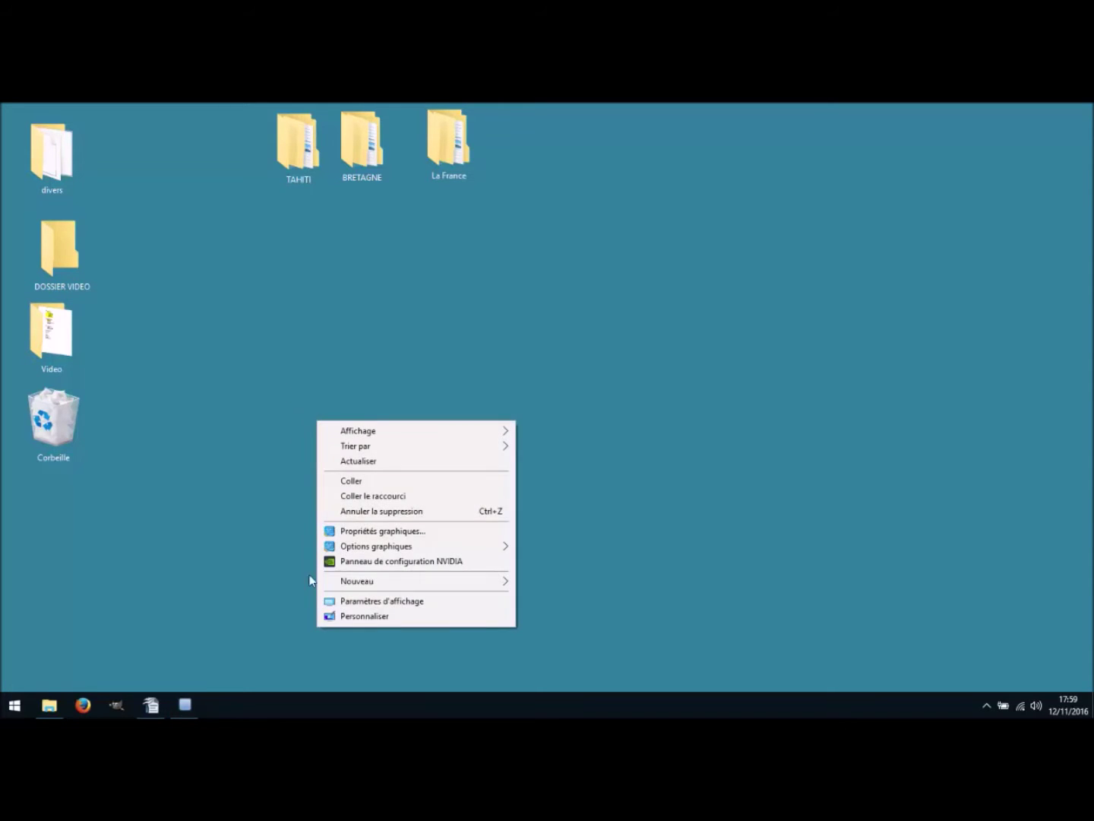
mouse_move(386, 589)
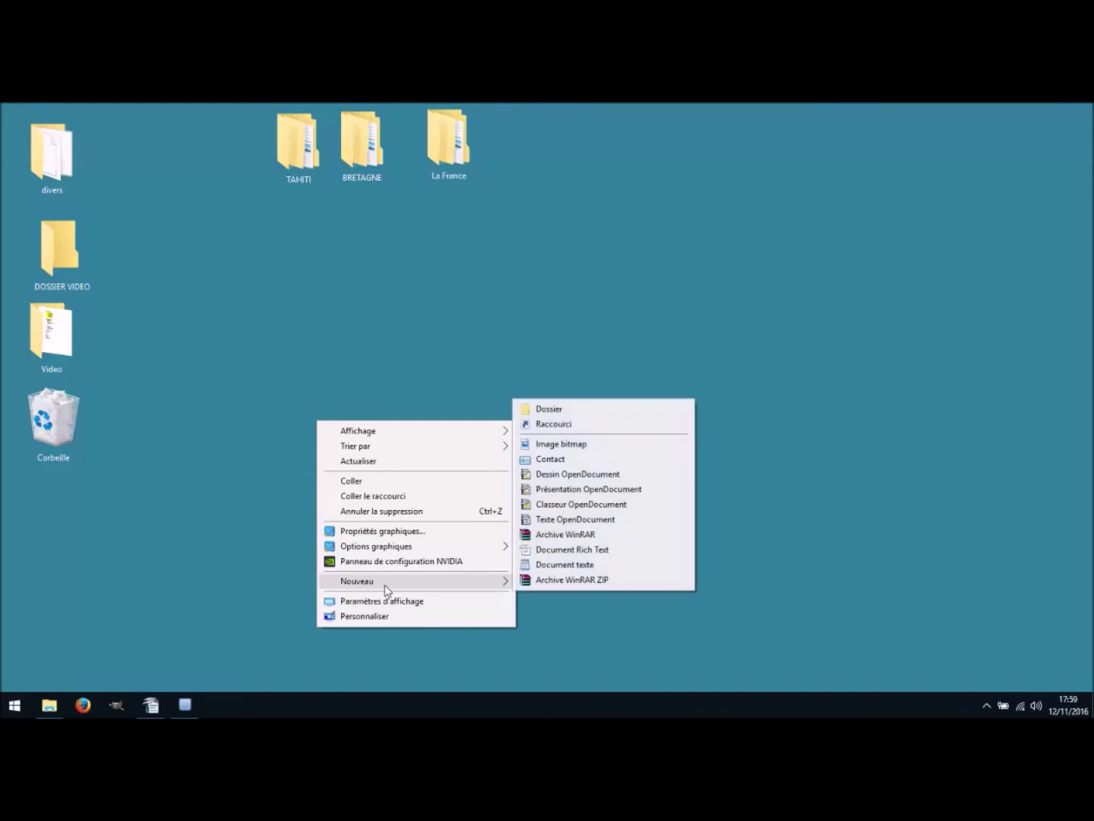
left_click(551, 411)
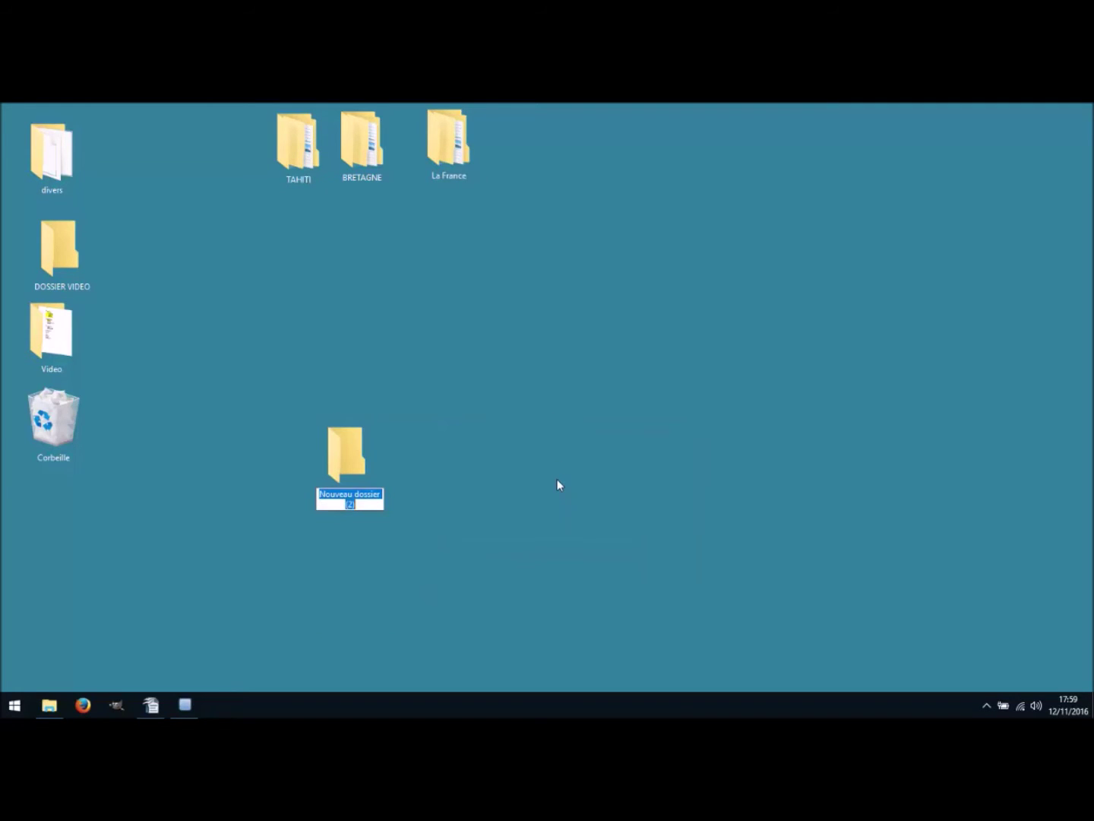
type("1")
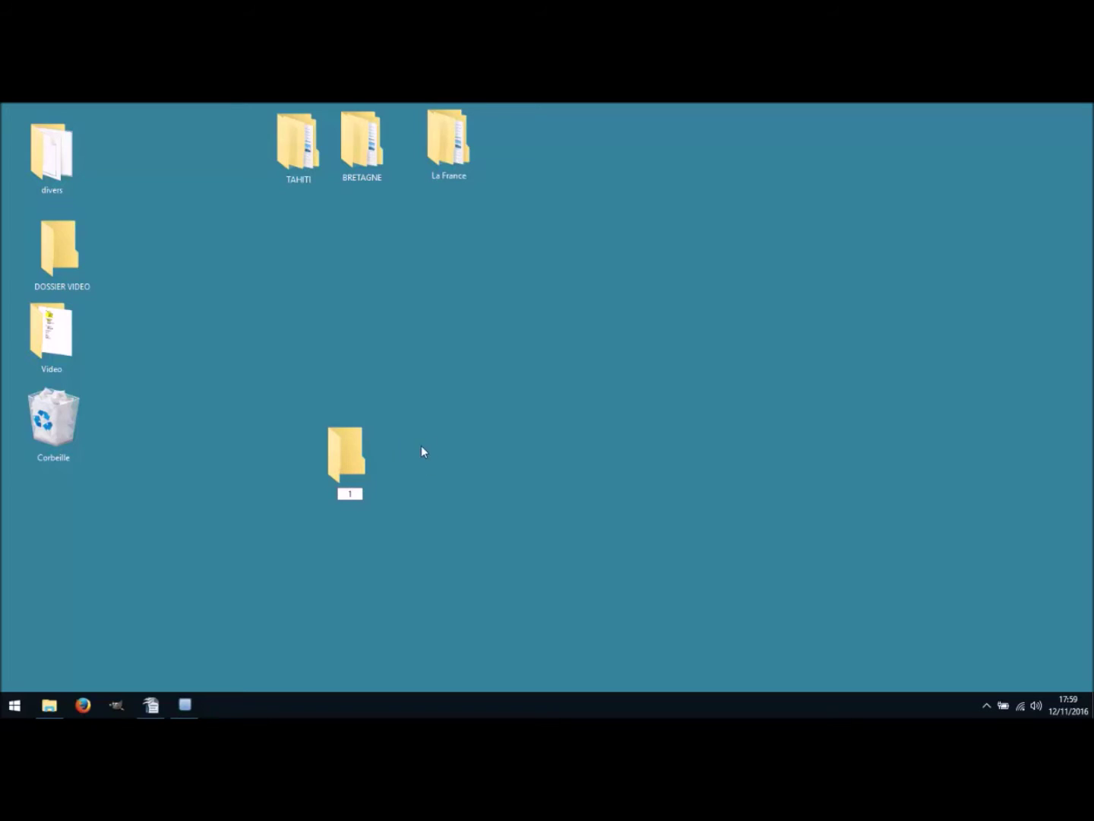
left_click(328, 466)
left_click(398, 456)
Create a second desktop folder beside folder 1 and name it 2
right_click(422, 447)
mouse_move(501, 608)
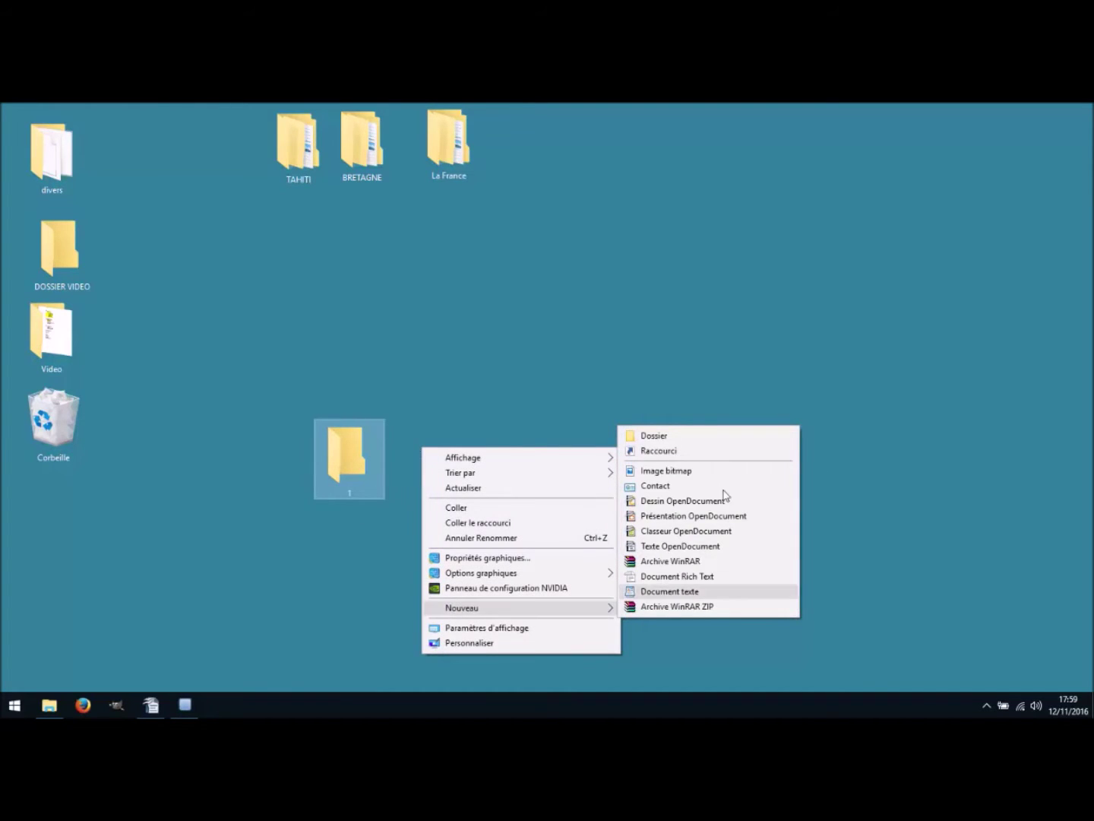
left_click(647, 440)
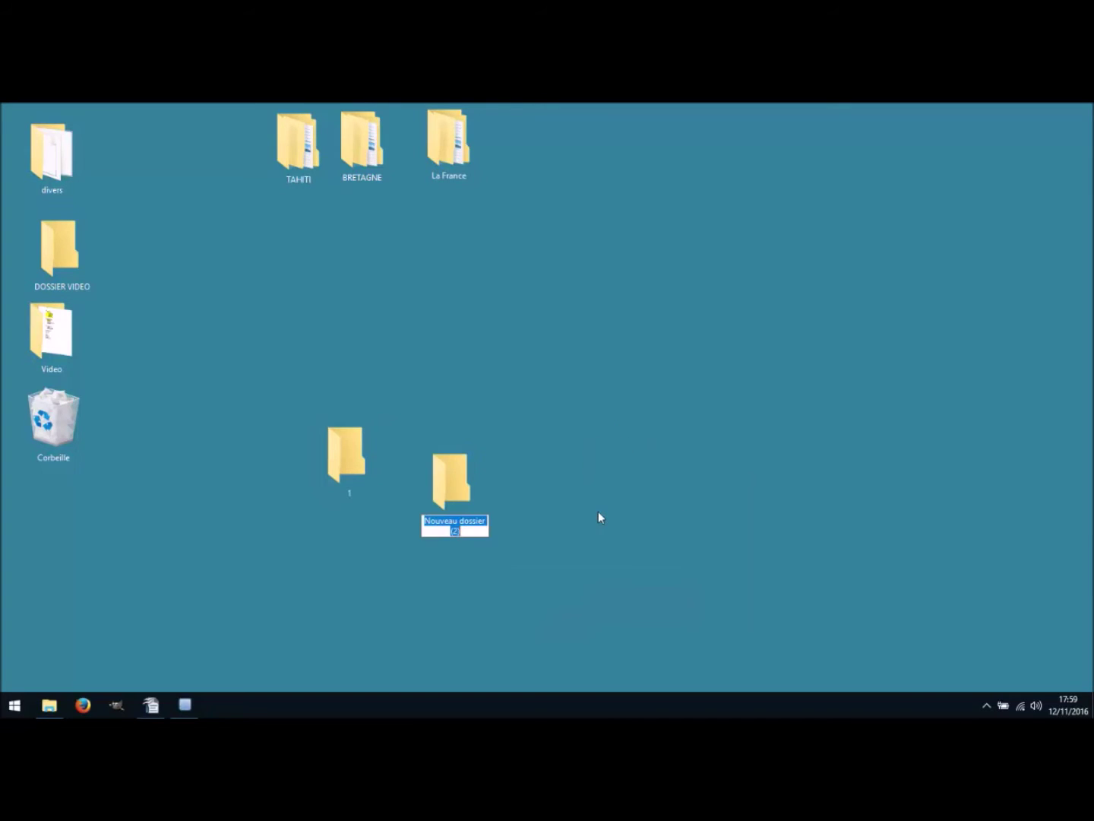
type("2")
key("Return")
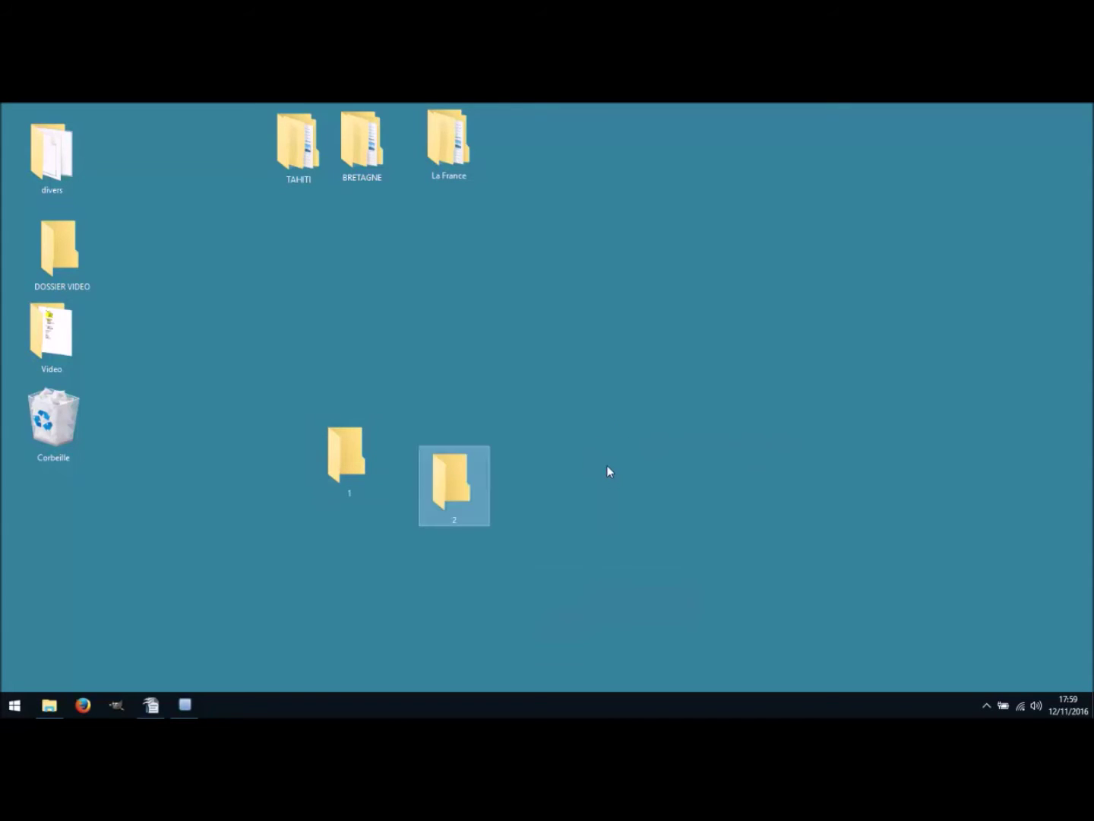
Create a third desktop folder to the right of folder 2 and name it 3
right_click(612, 420)
mouse_move(702, 586)
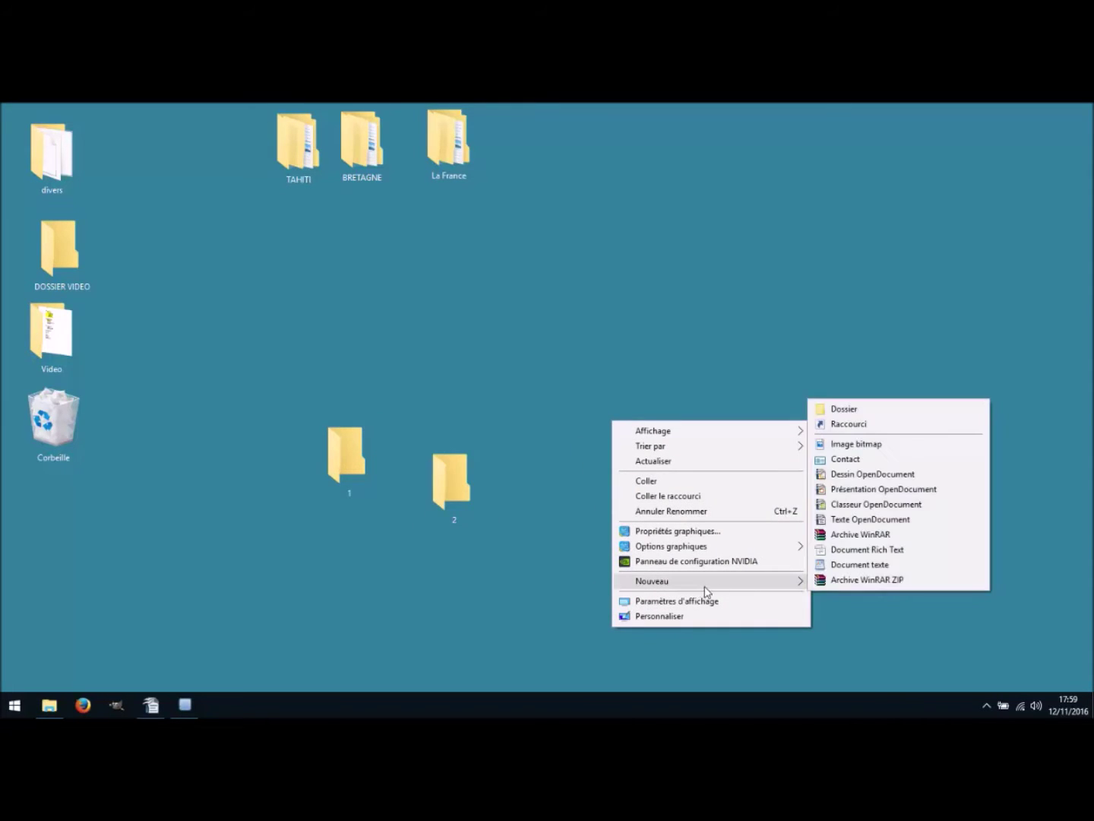
left_click(848, 410)
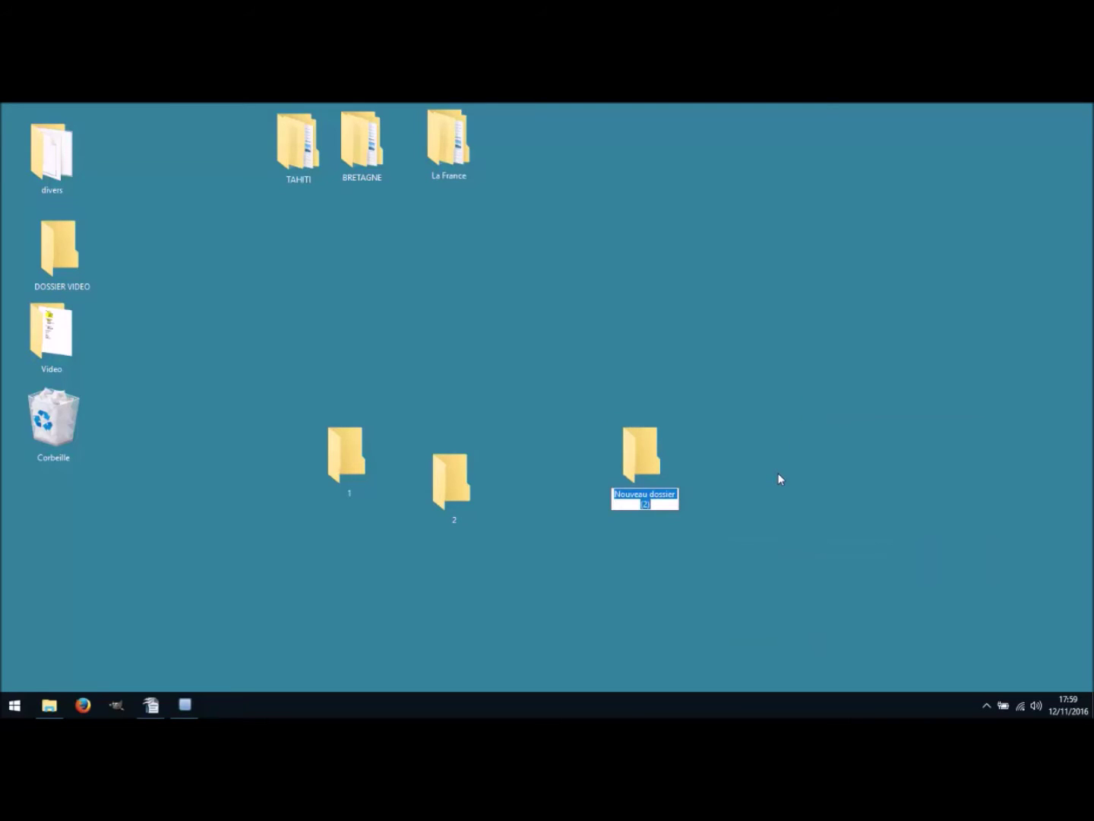
type("3")
key("Return")
Create a fourth desktop folder to the right of folder 3 and name it 4
right_click(785, 444)
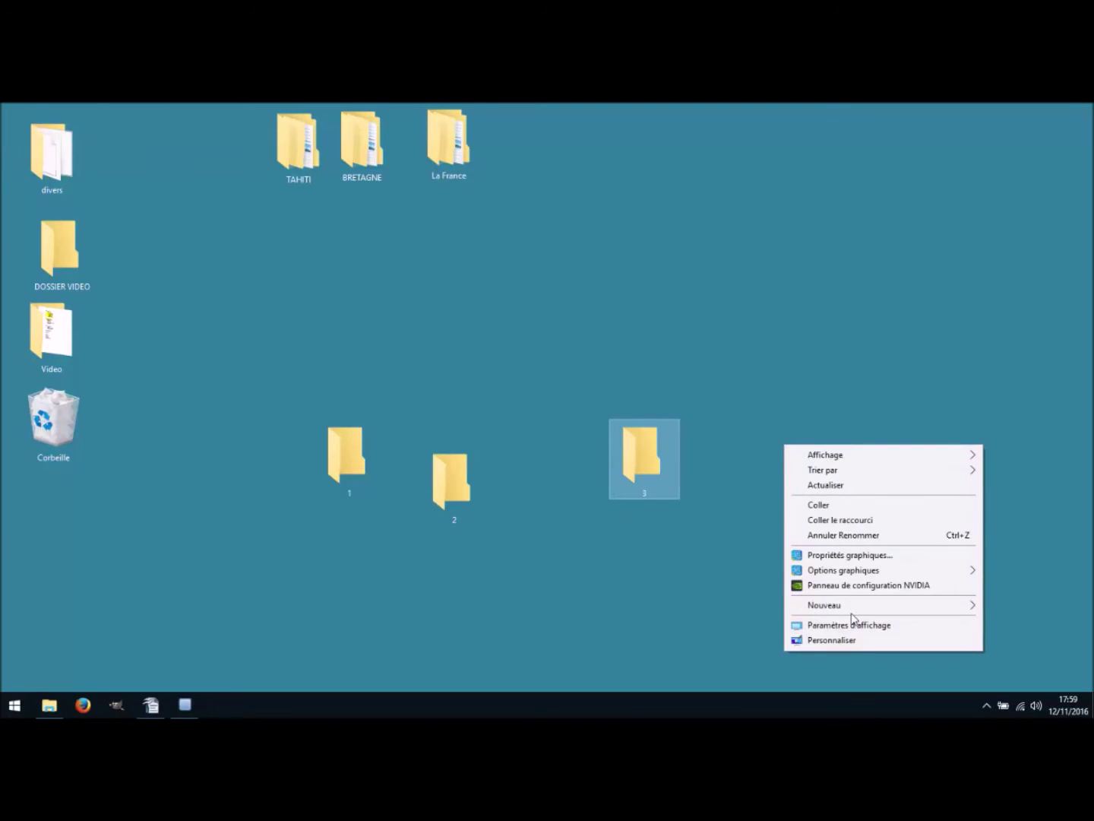
mouse_move(855, 605)
left_click(660, 433)
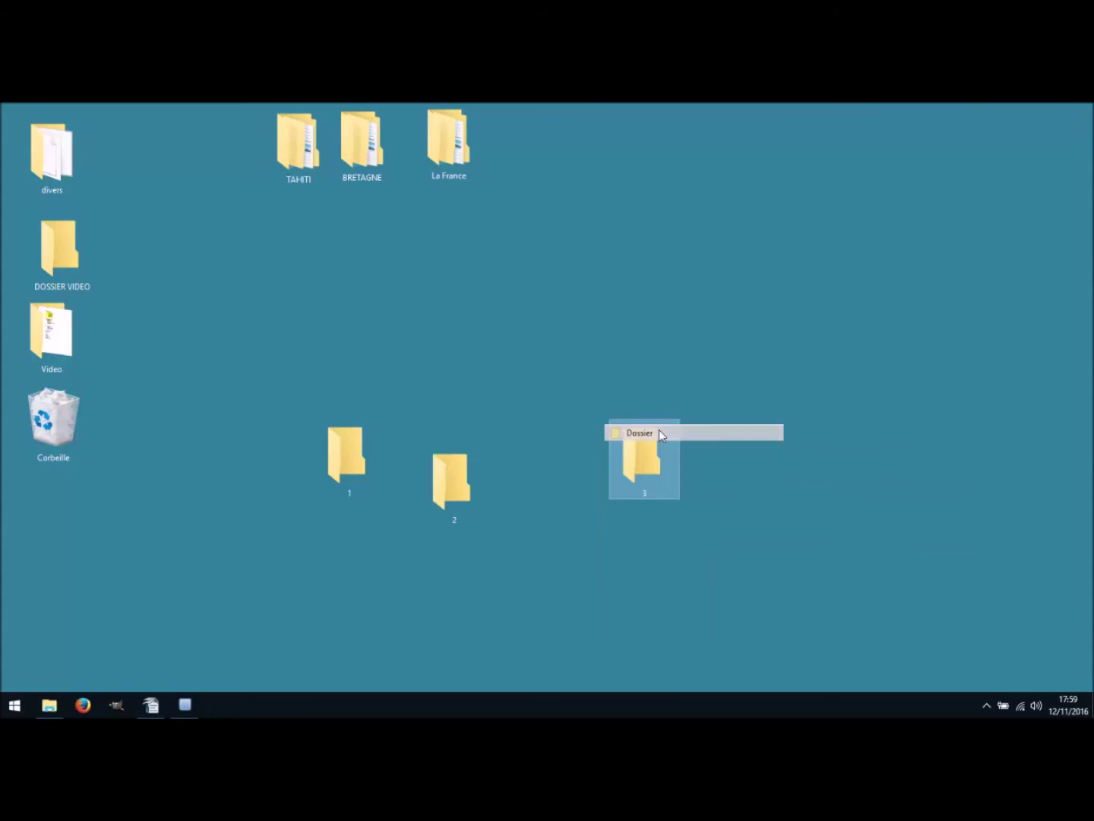
type("4")
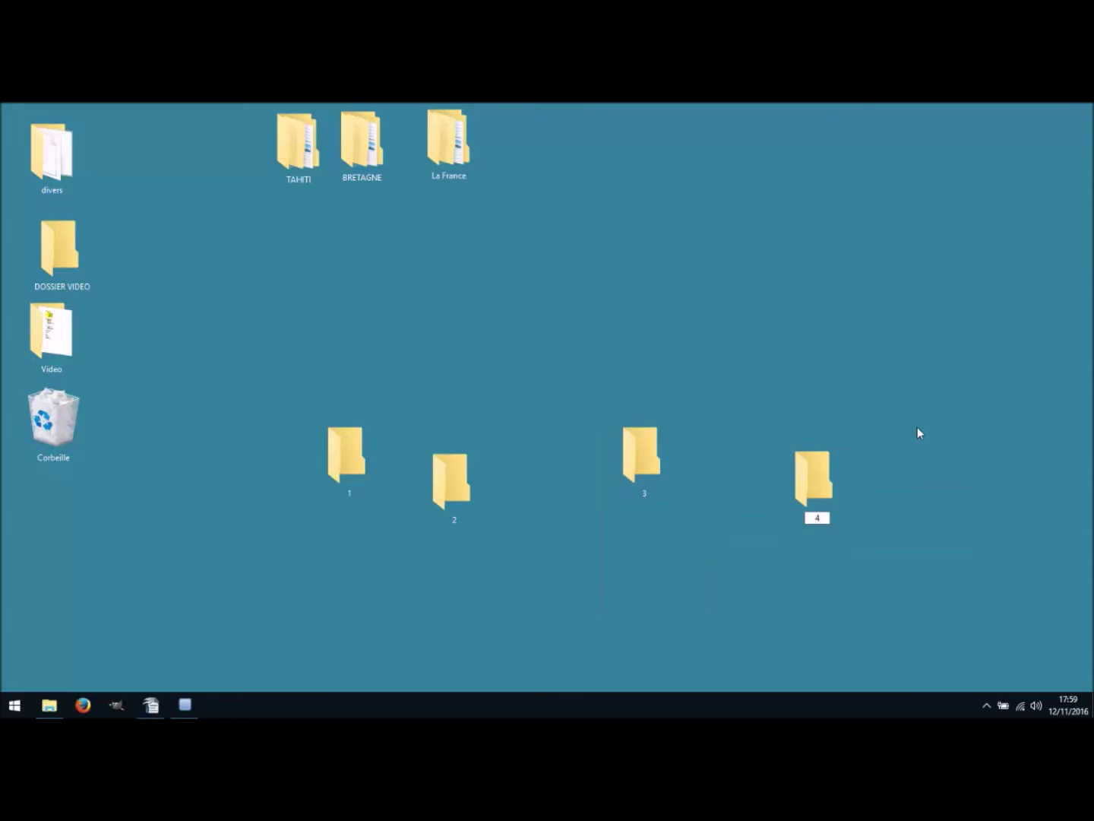
Create a fifth desktop folder to the right of folder 4 and name it 5
right_click(917, 432)
mouse_move(962, 589)
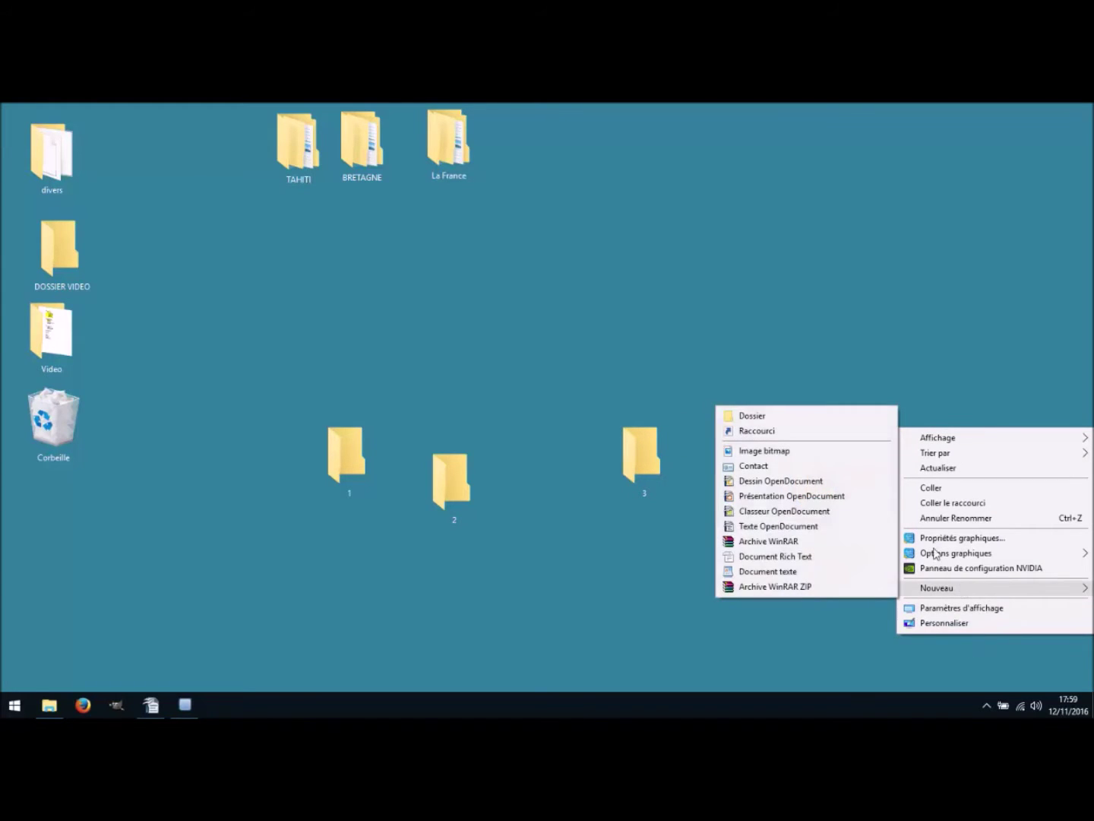
left_click(760, 417)
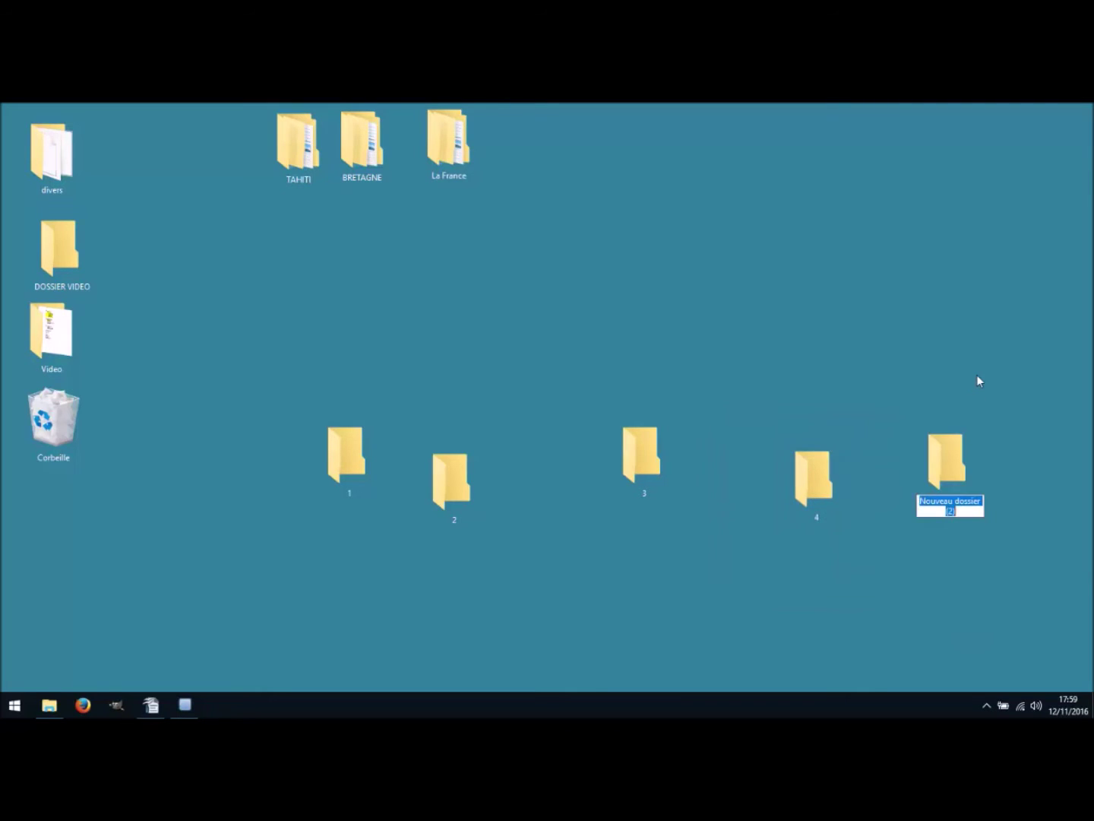
type("5")
key("Return")
Line up folders 1 to 5 side by side in numerical order in the middle of the desktop
left_click_drag(356, 460, 344, 397)
left_click(455, 478)
left_click_drag(453, 476, 395, 379)
left_click_drag(645, 456, 447, 384)
left_click_drag(815, 479, 534, 383)
left_click_drag(960, 453, 578, 411)
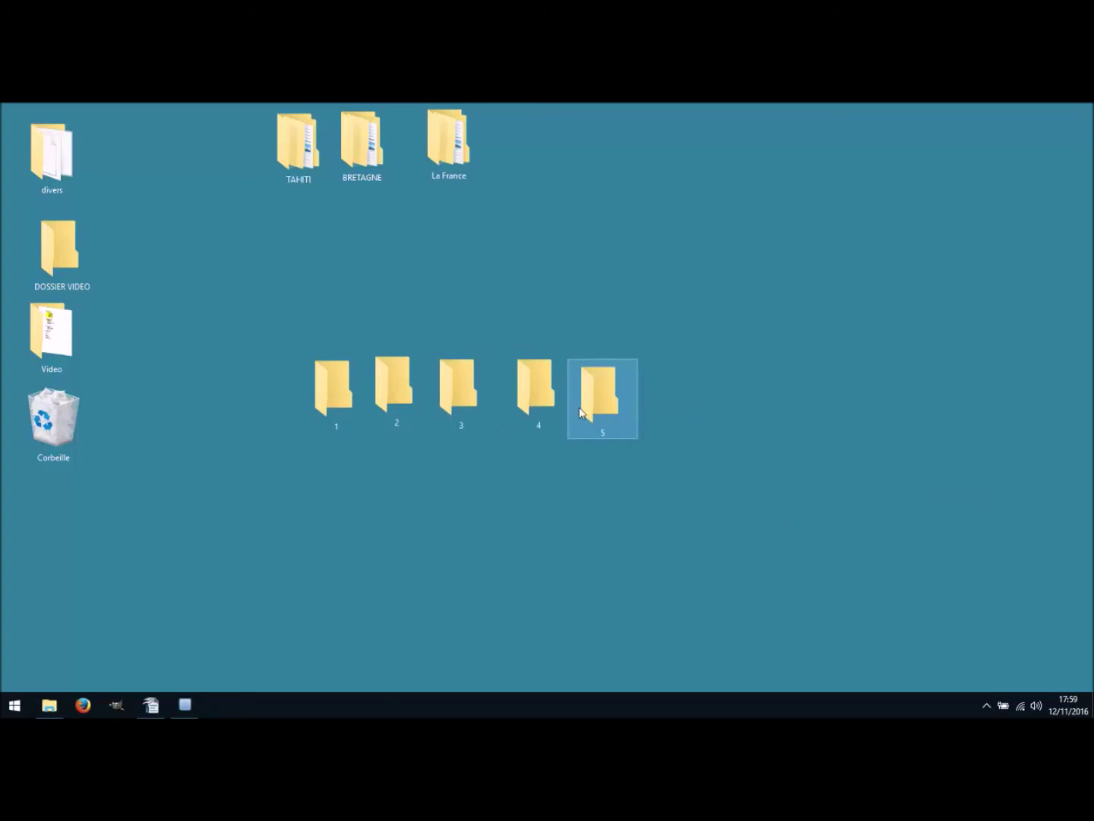
left_click_drag(399, 389, 461, 399)
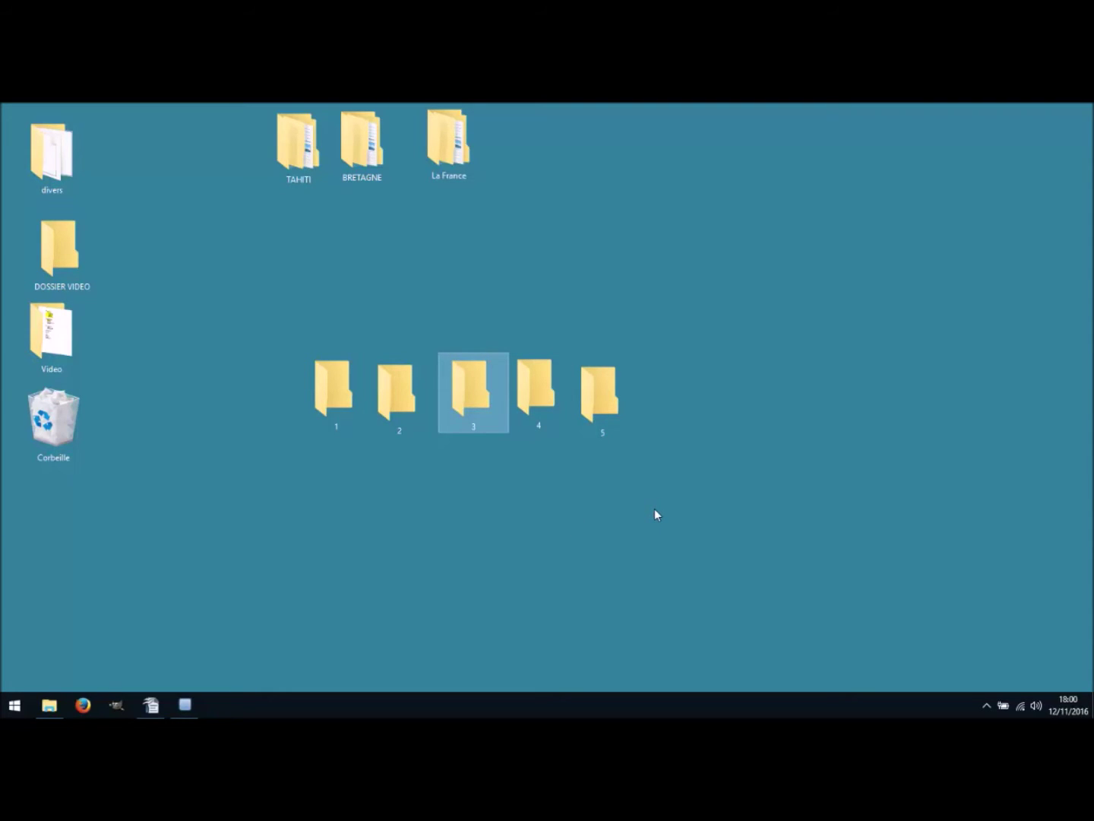
Move folder 2 into folder 1 and open folder 1
left_click(320, 389)
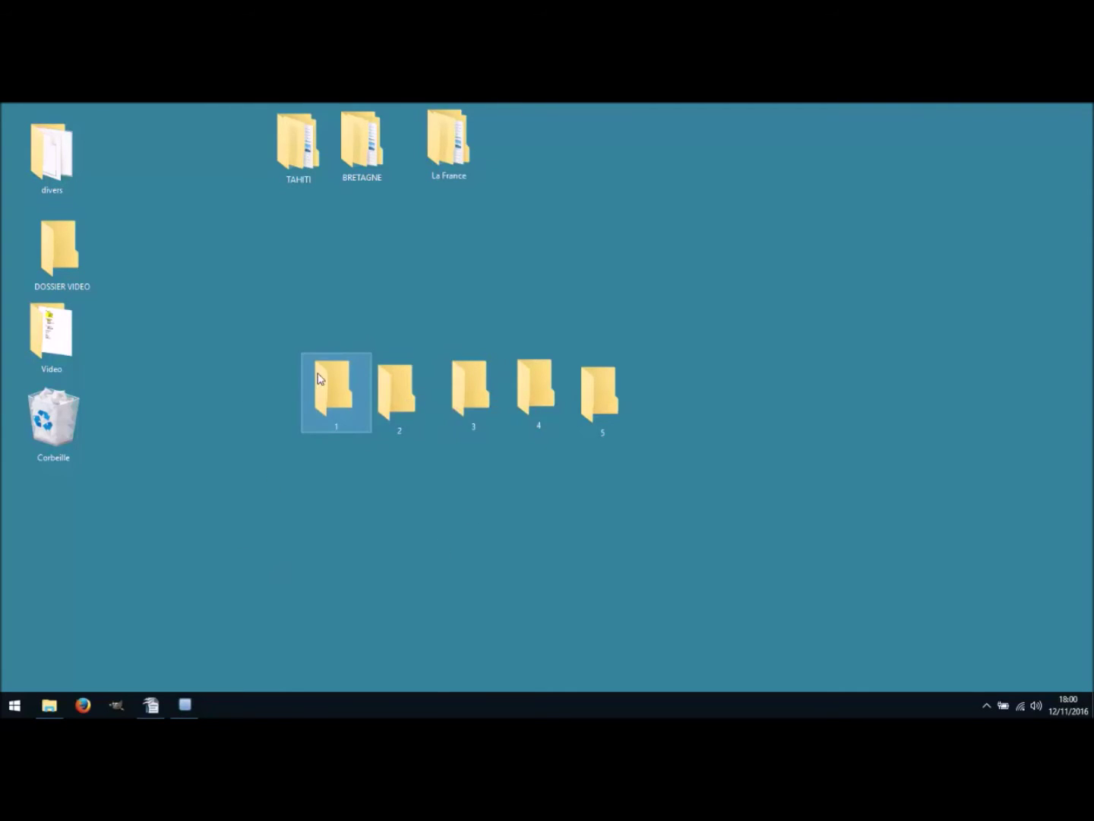
left_click_drag(392, 389, 338, 383)
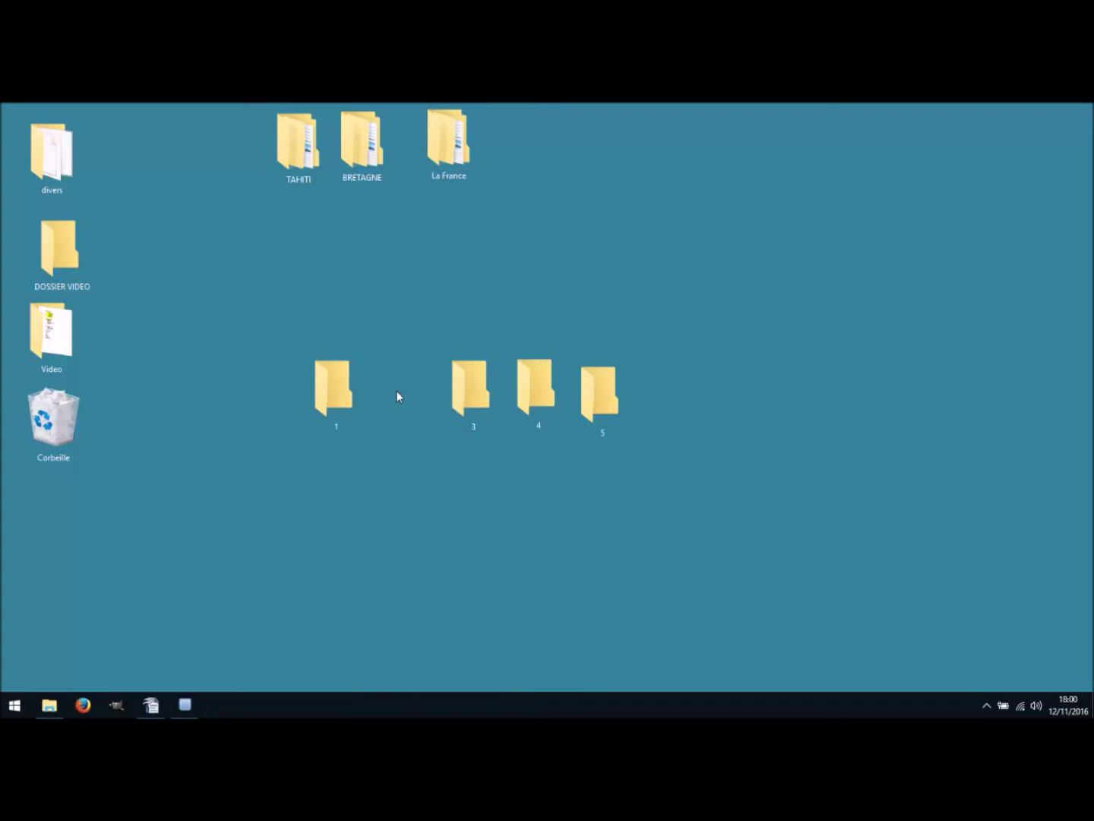
double_click(328, 387)
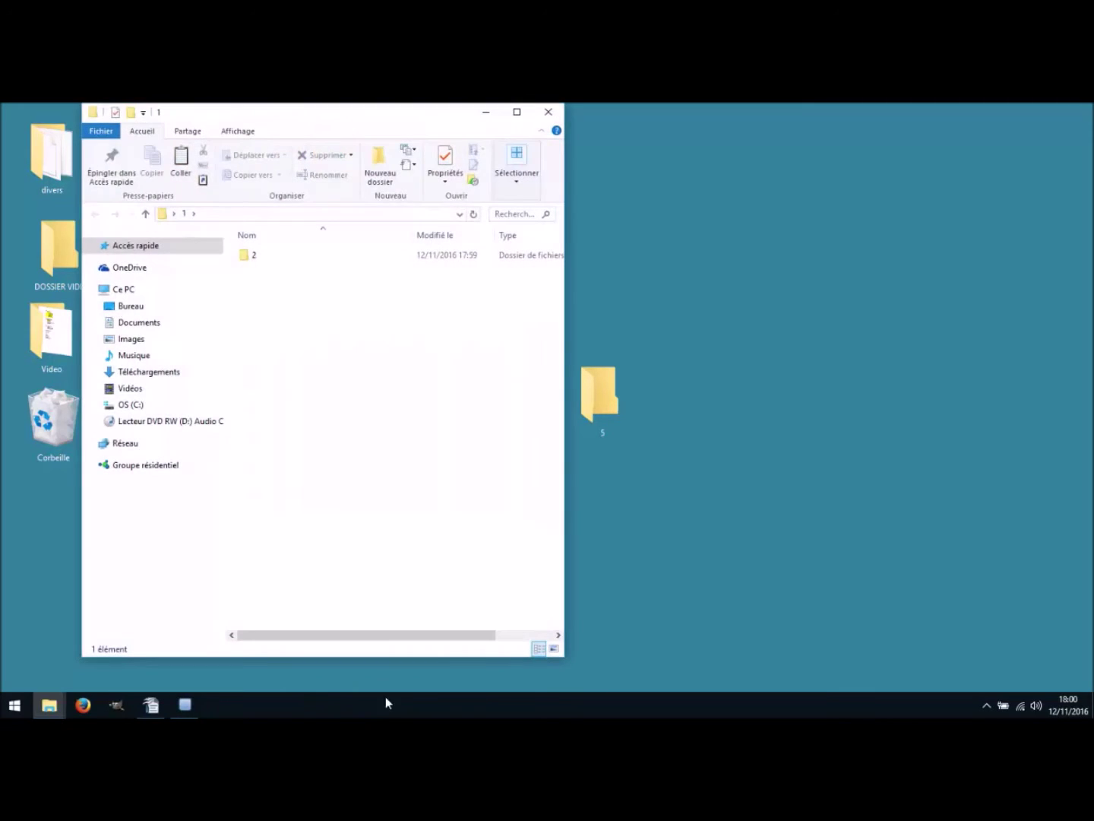
Display the contents of folder 1 as large icons (Grandes icônes) and close its window
left_click(246, 133)
left_click(283, 151)
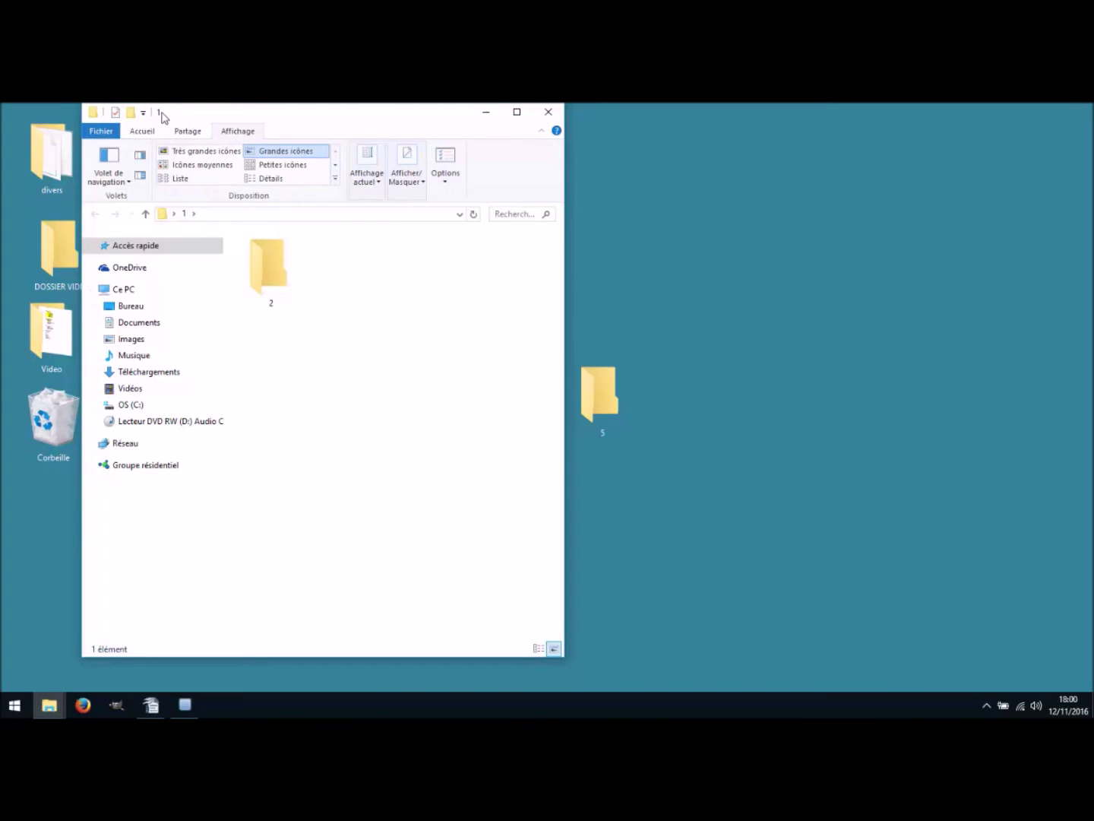
left_click(546, 113)
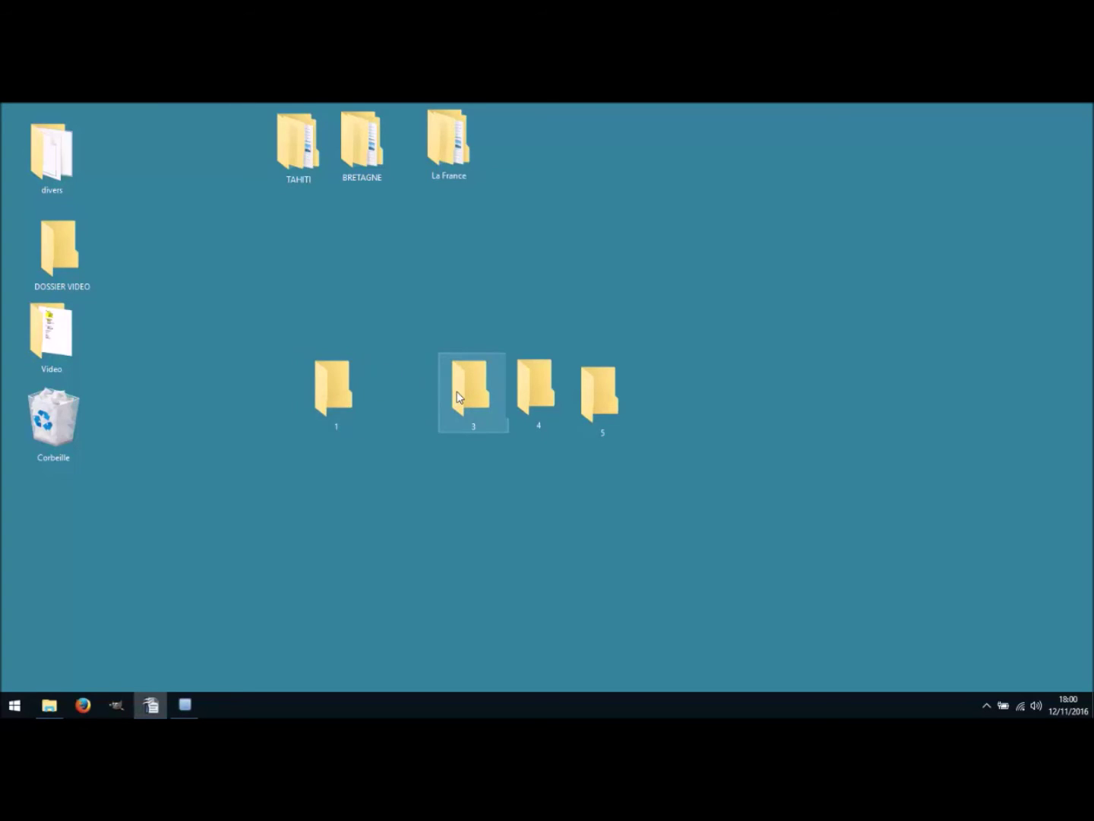
Reopen folder 1, place its window clear of folder 3, and move folder 3 from the desktop into folder 2
double_click(329, 393)
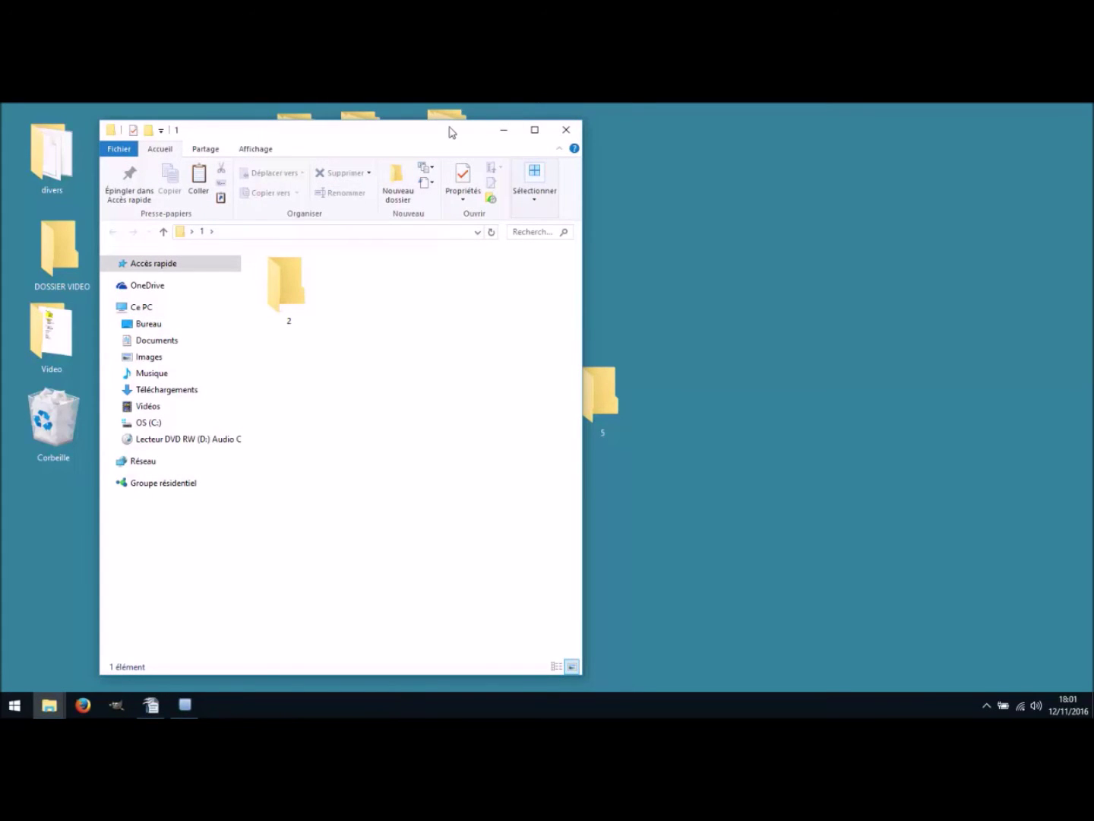
left_click_drag(451, 130, 359, 114)
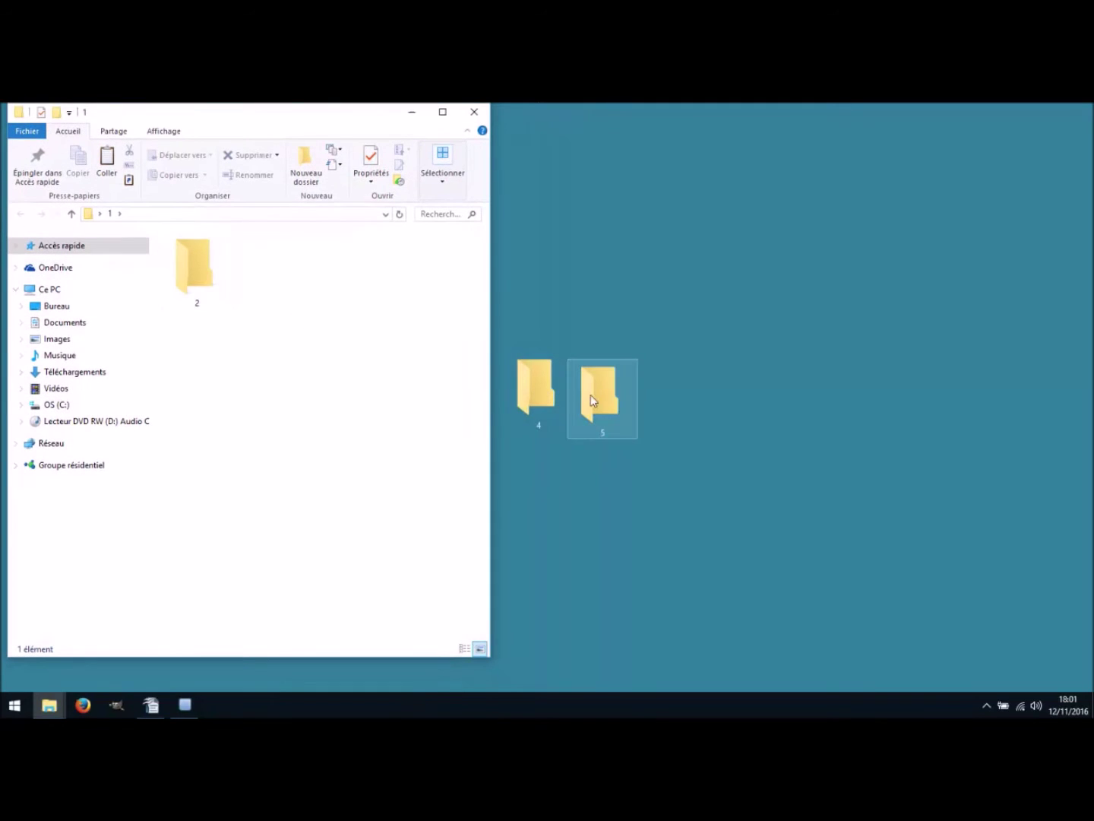
left_click_drag(283, 118, 870, 125)
left_click_drag(455, 411, 776, 286)
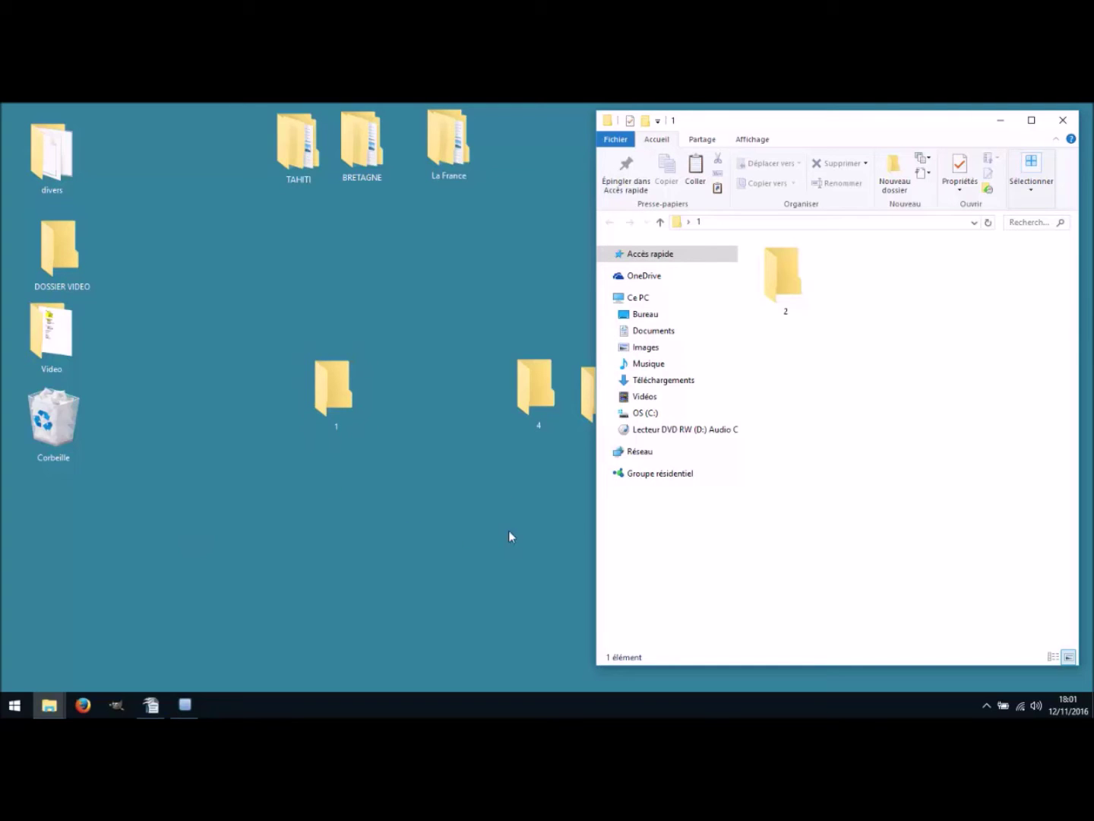
Open folder 2 in the Grandes icônes view and move folder 4 from the desktop into folder 3
double_click(785, 277)
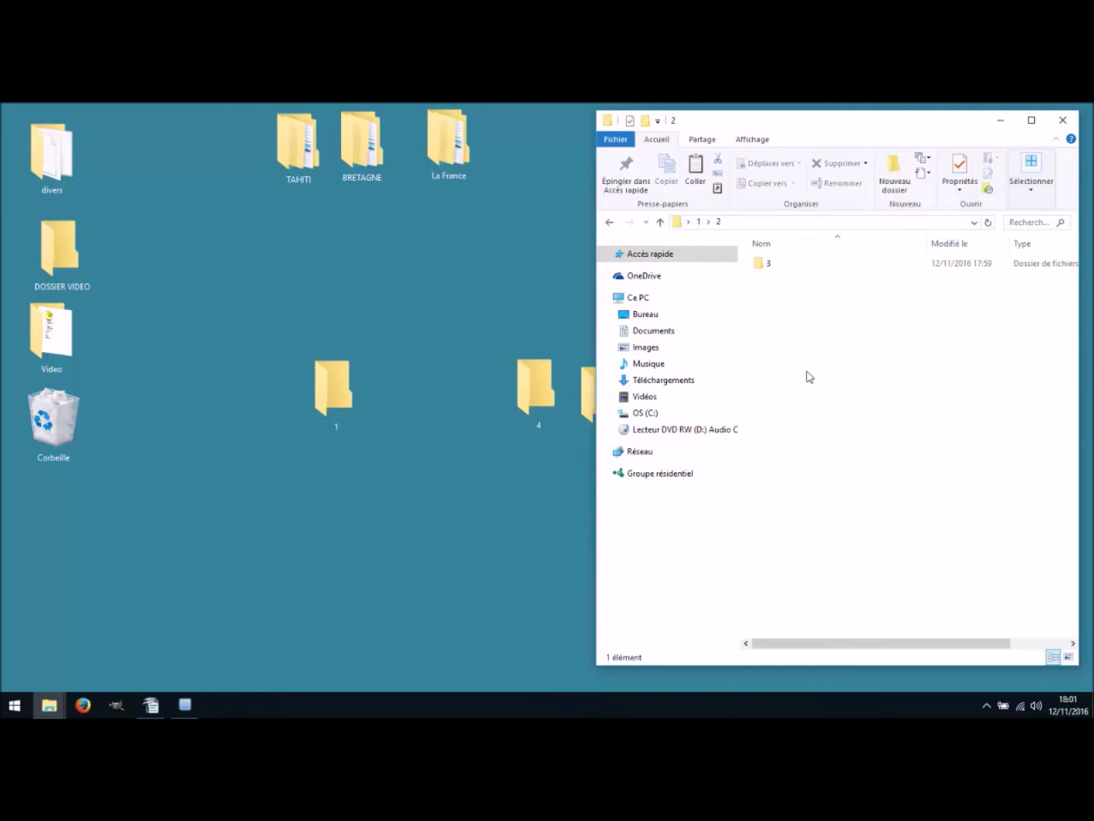
left_click(766, 140)
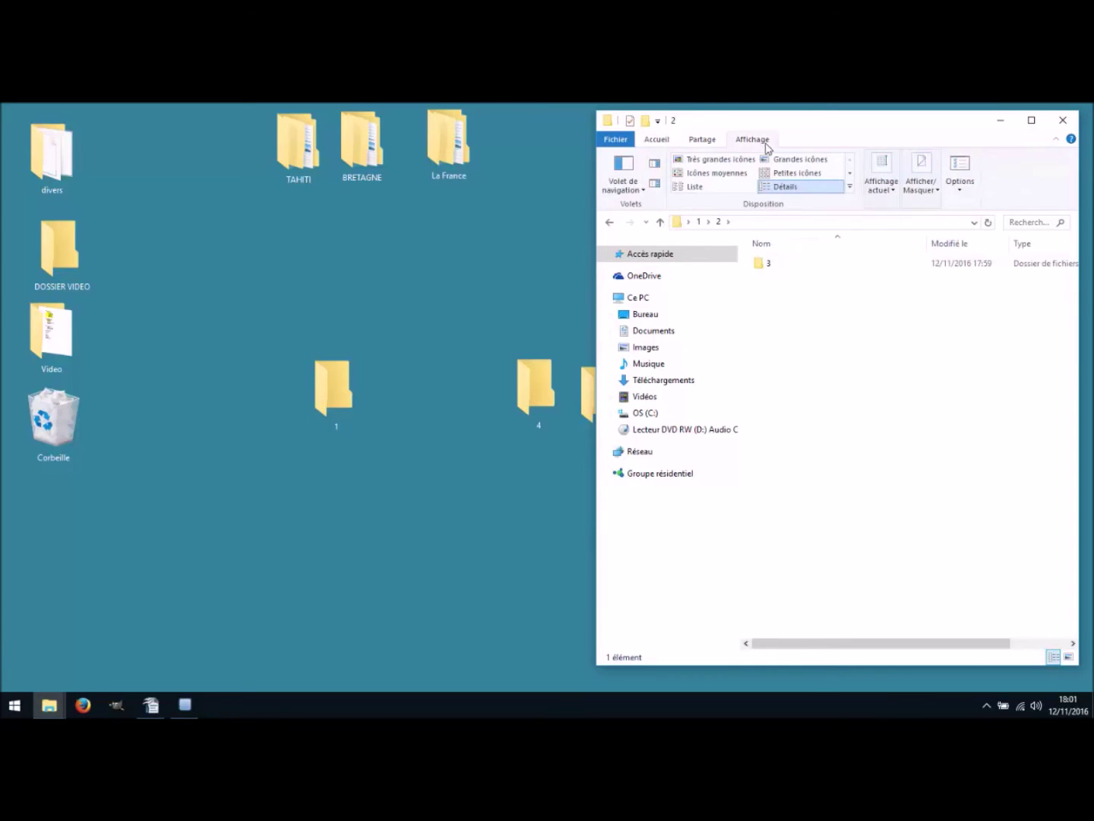
left_click(791, 159)
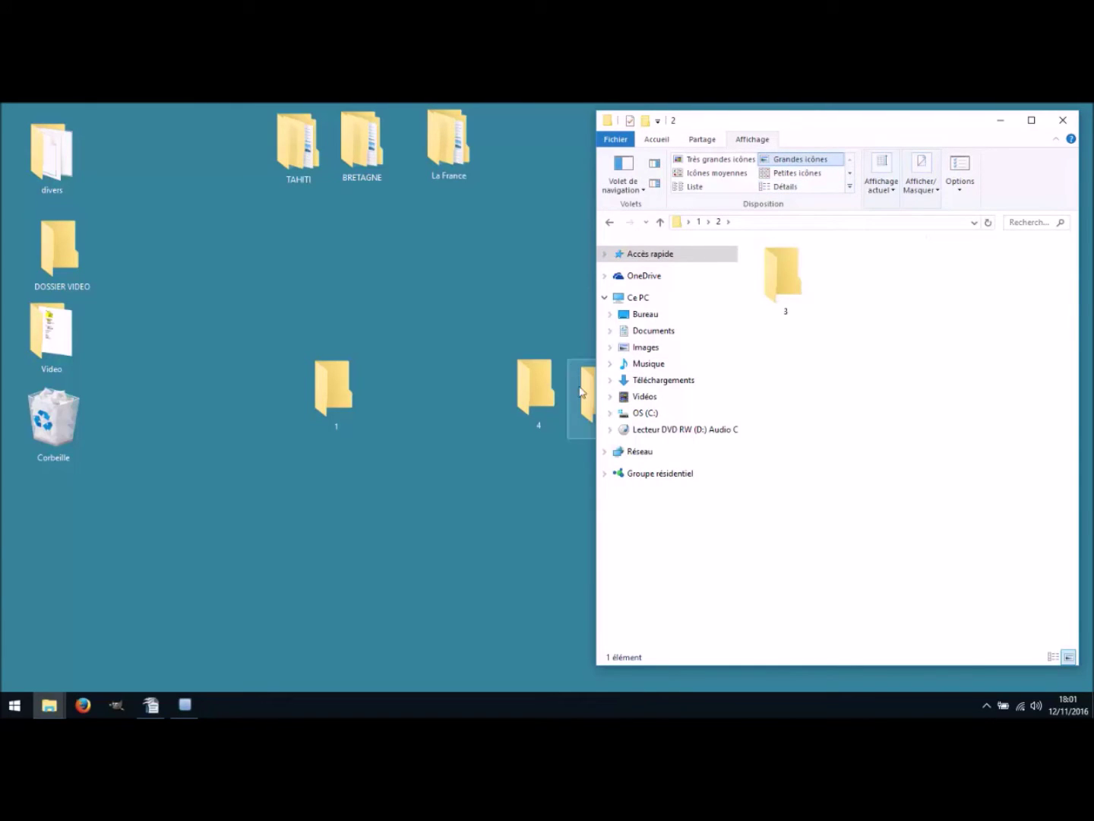
left_click(534, 386)
left_click_drag(533, 391, 793, 291)
Open folder 3 in the Grandes icônes view and move folder 5 from the desktop into folder 4
left_click_drag(850, 128, 262, 121)
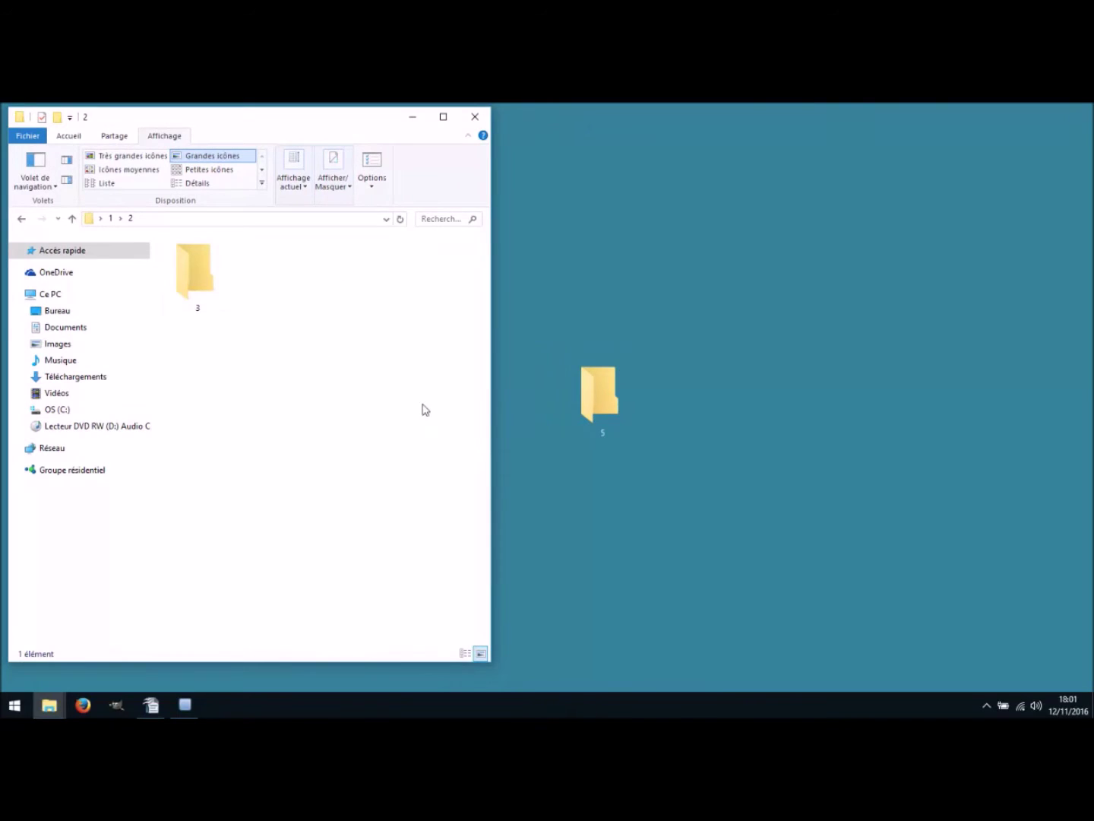
double_click(195, 277)
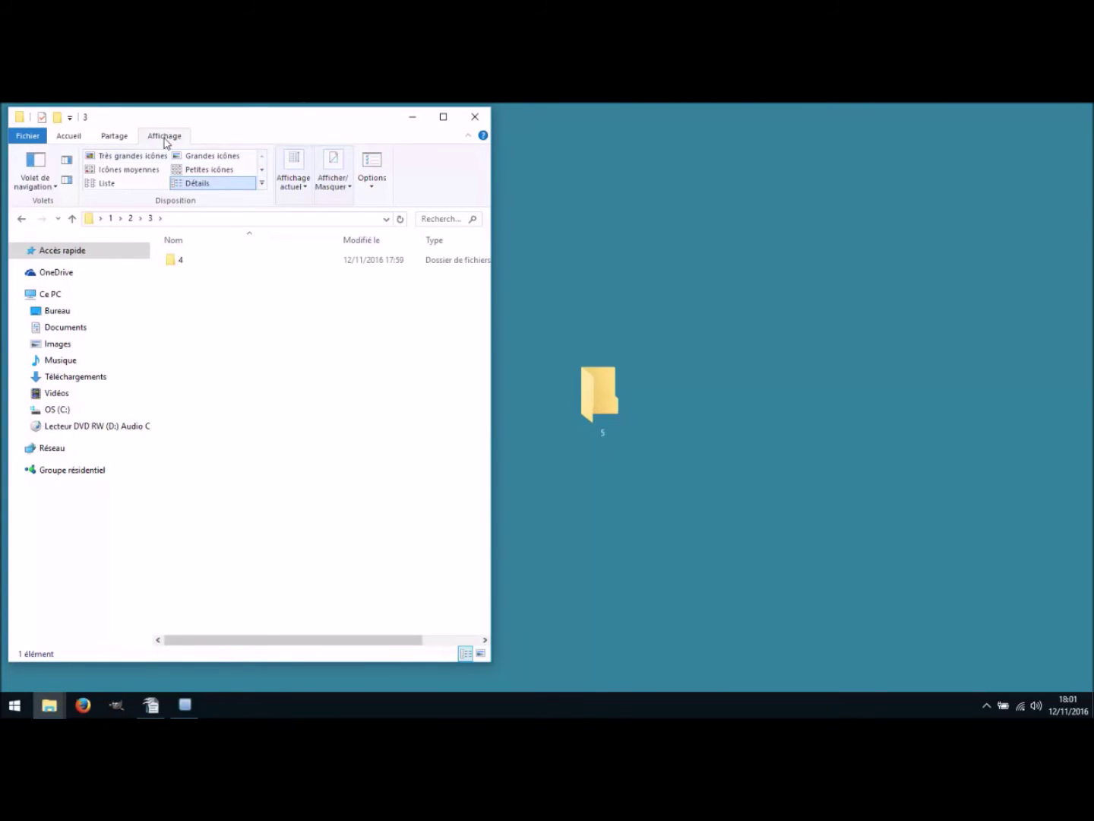
left_click(194, 157)
left_click_drag(604, 392, 218, 297)
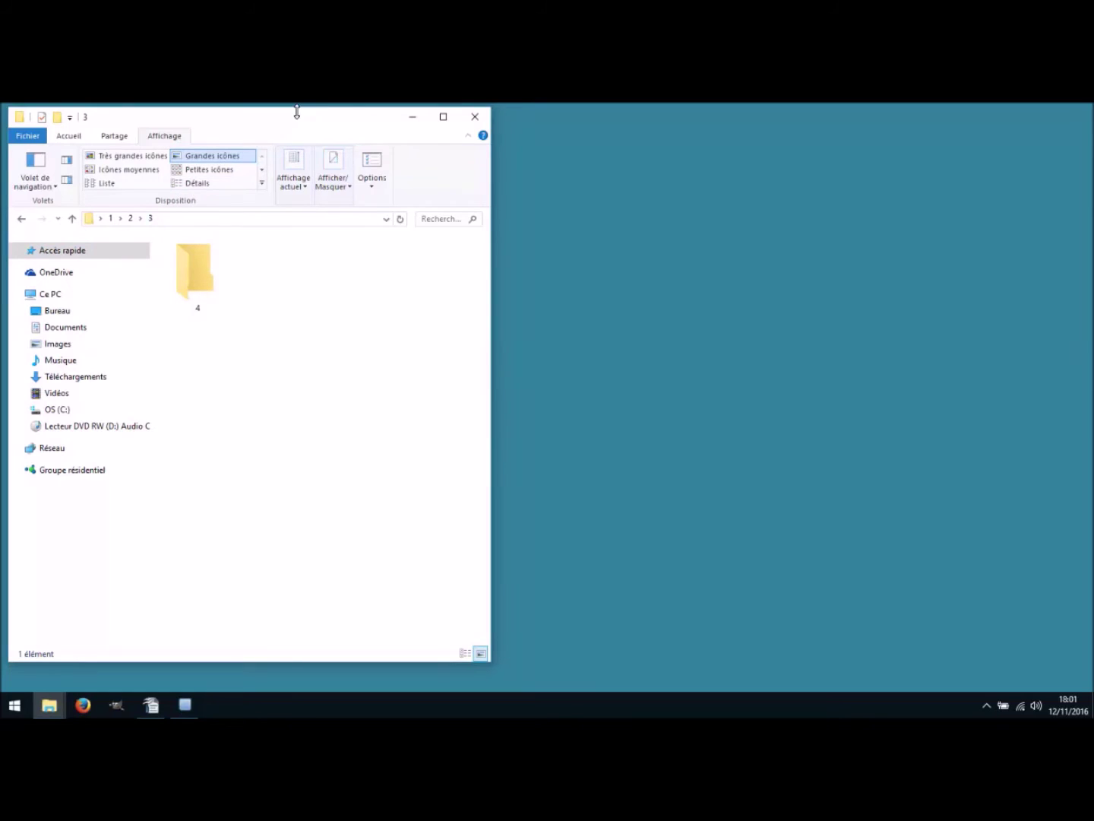
Open folder 4 and the folder 5 nested inside it to check the folder path
left_click_drag(328, 121, 699, 145)
double_click(602, 310)
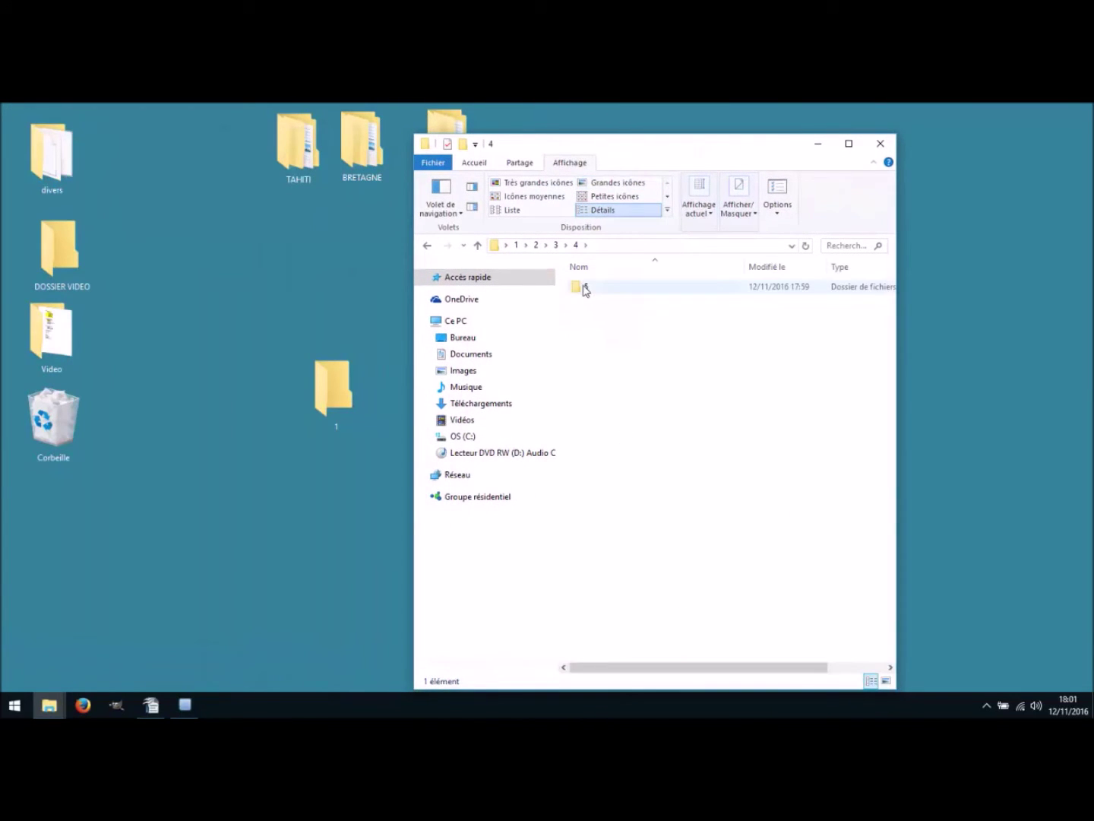
double_click(584, 288)
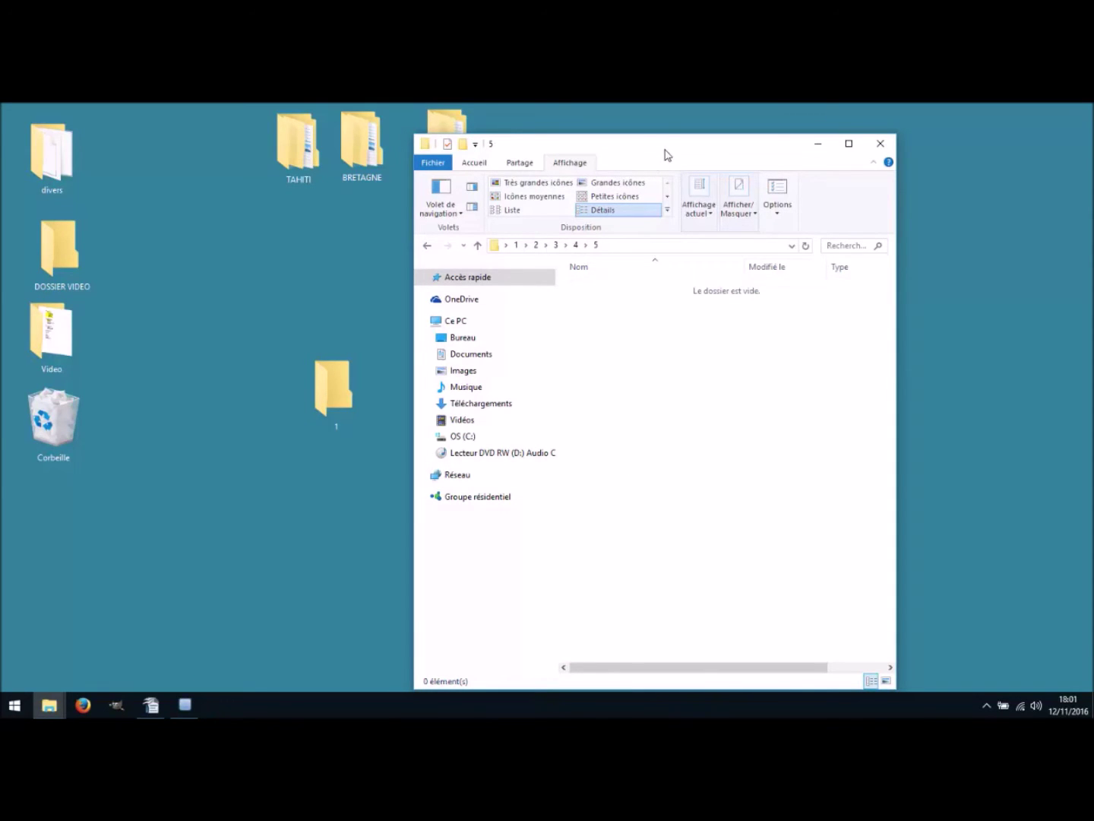
left_click_drag(667, 154, 662, 144)
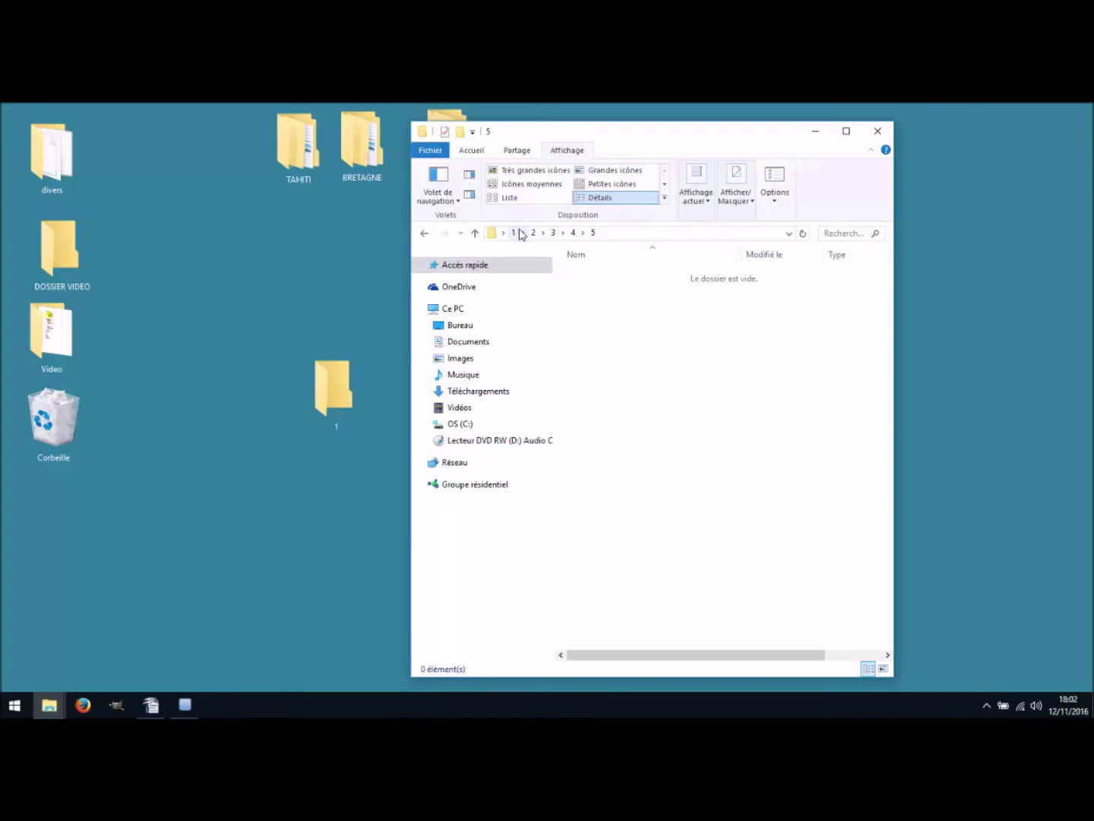
left_click_drag(612, 131, 596, 121)
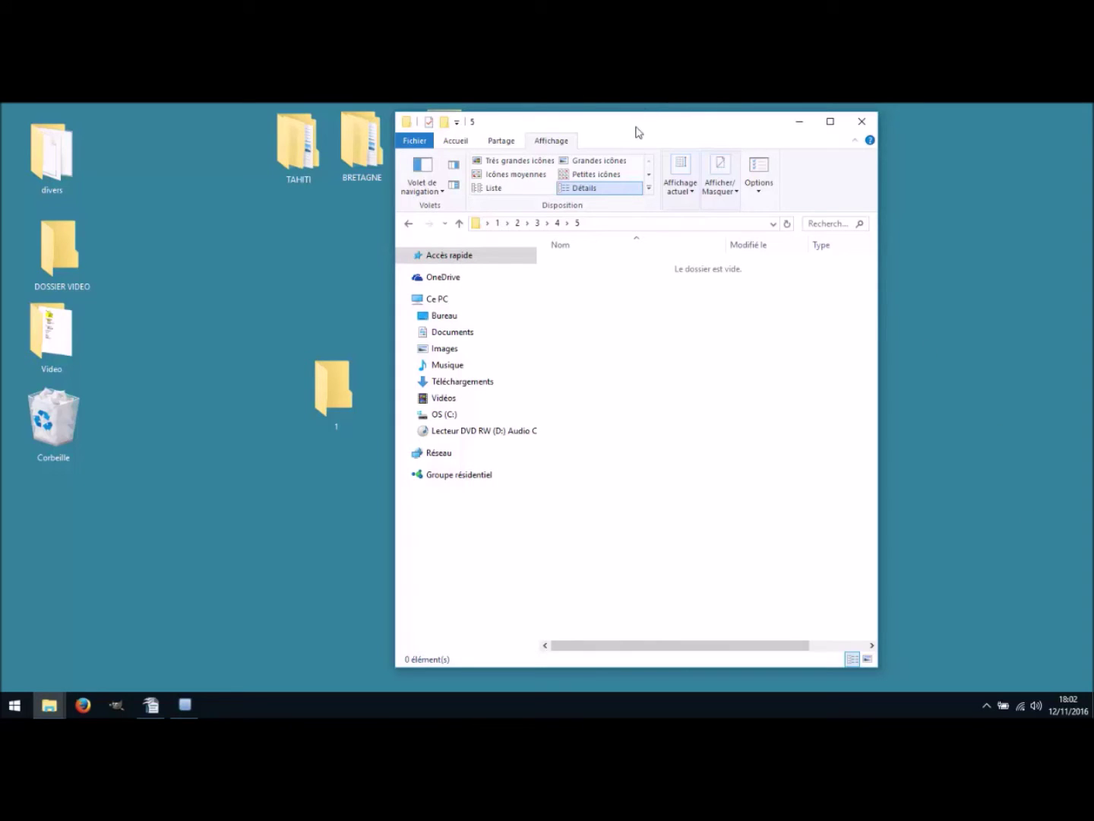
mouse_move(640, 127)
left_mouse_down()
mouse_move(620, 129)
mouse_move(654, 129)
left_mouse_up()
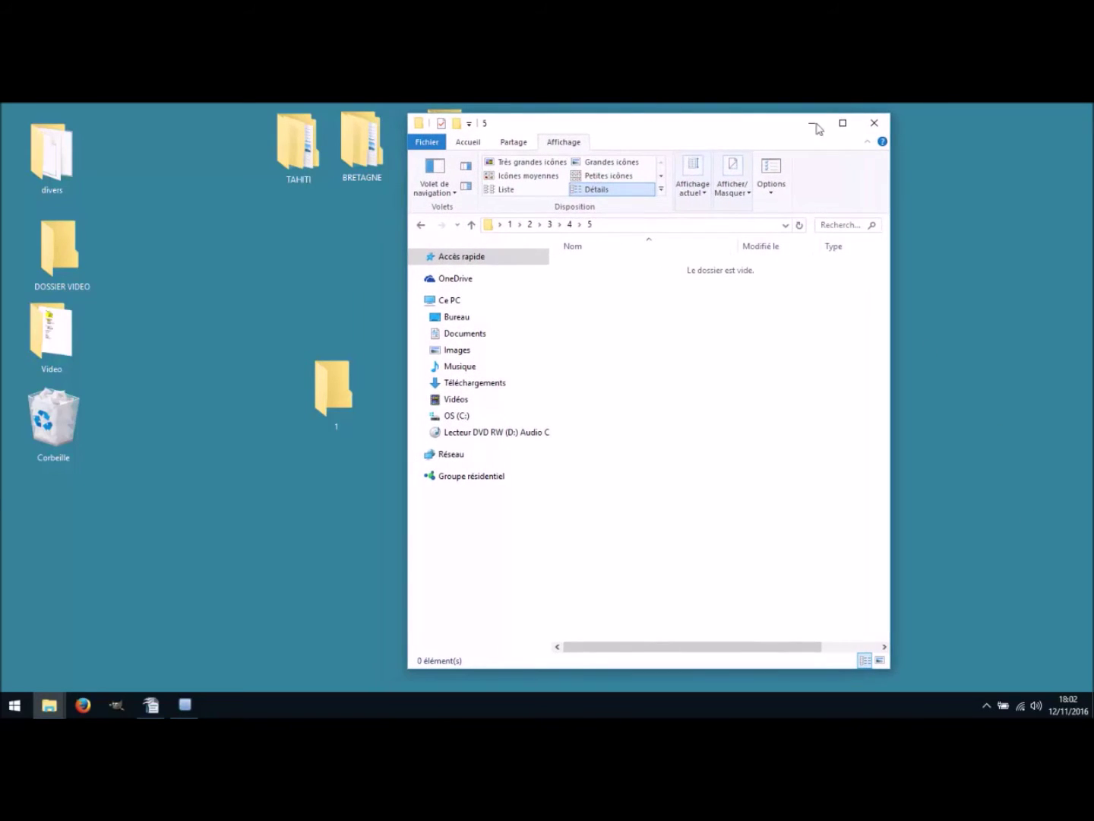
Close the folder 5 window and delete folder 1, with everything nested in it, from the desktop
left_click(873, 125)
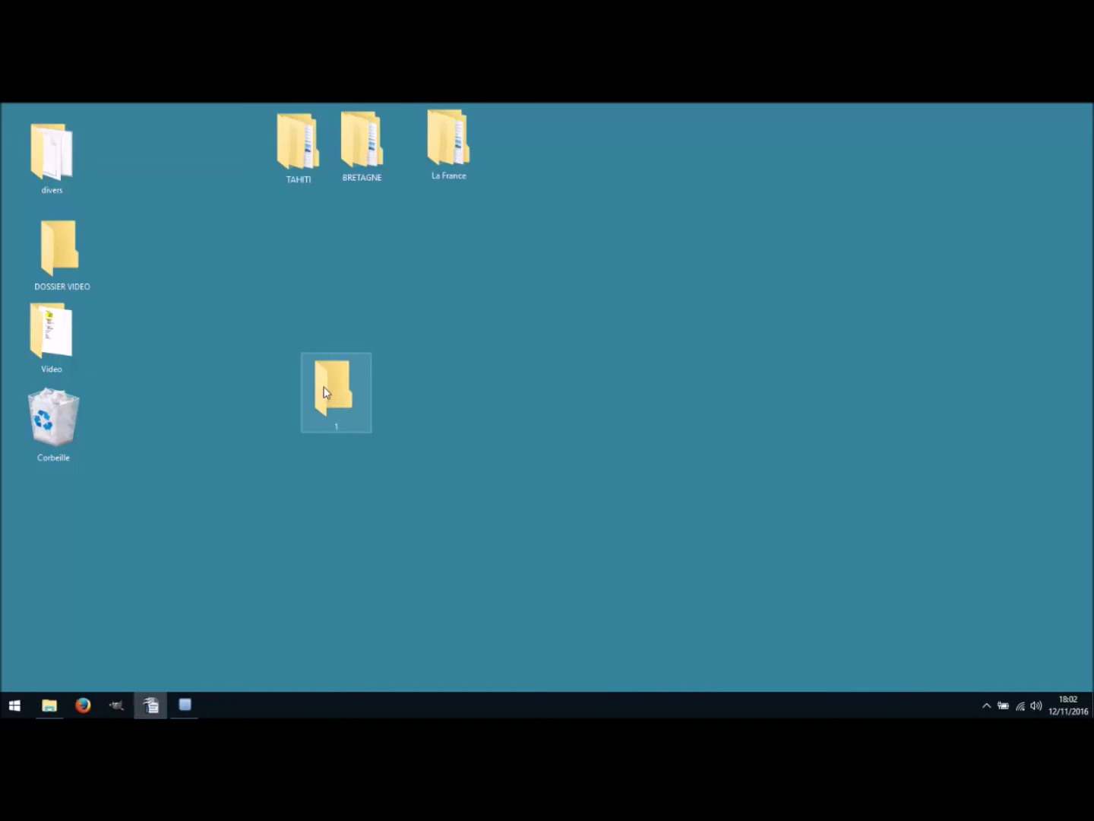
right_click(330, 402)
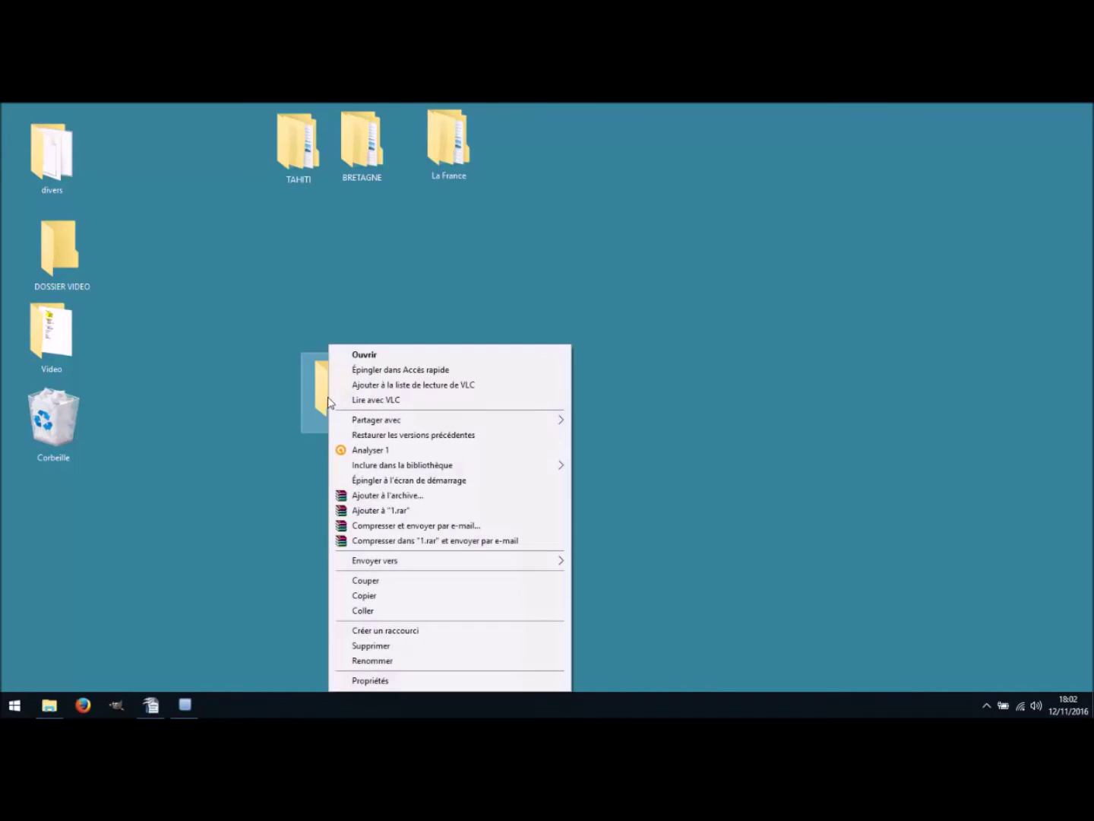
left_click(372, 647)
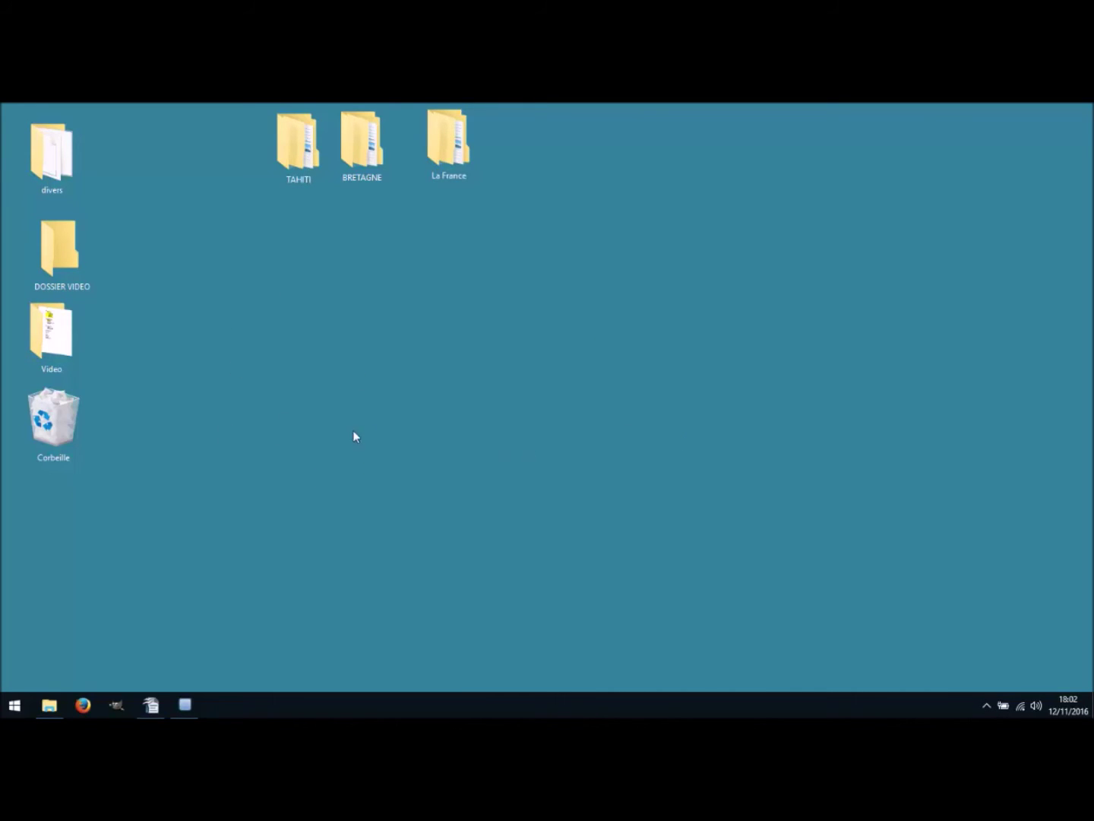
Create a new folder named 1 in the middle of the desktop
right_click(372, 386)
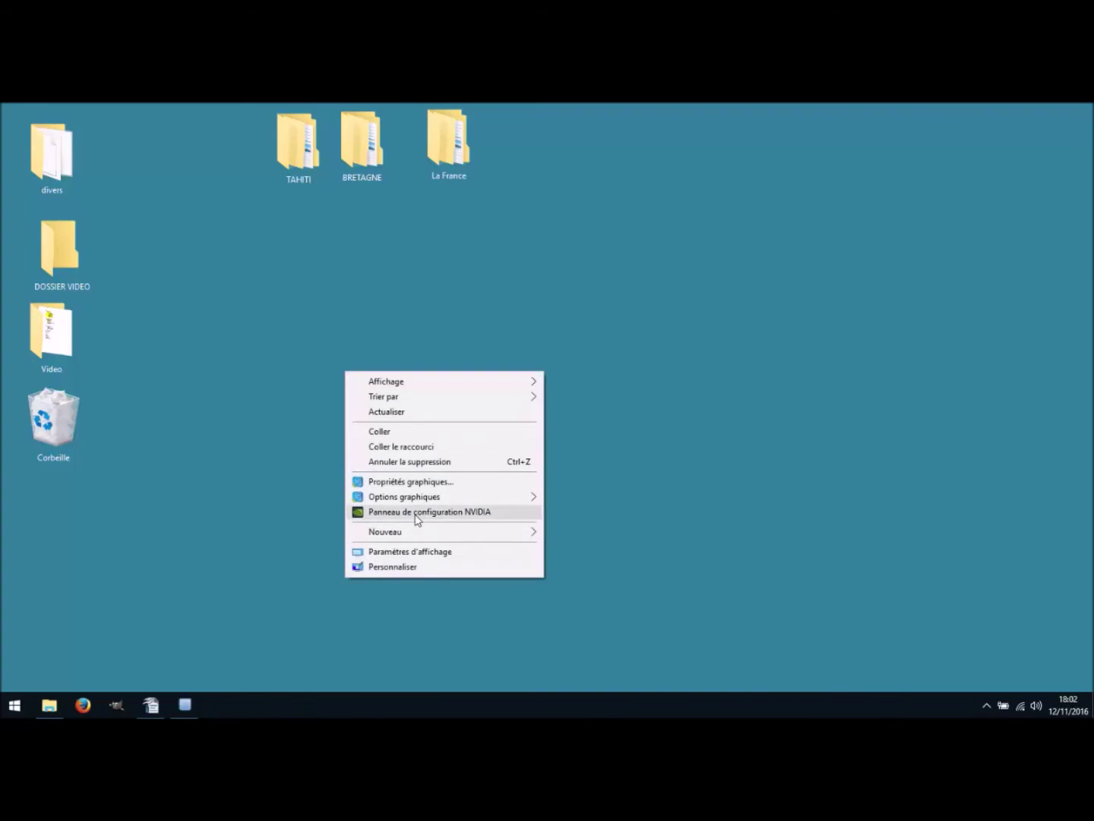
mouse_move(408, 534)
left_click(574, 529)
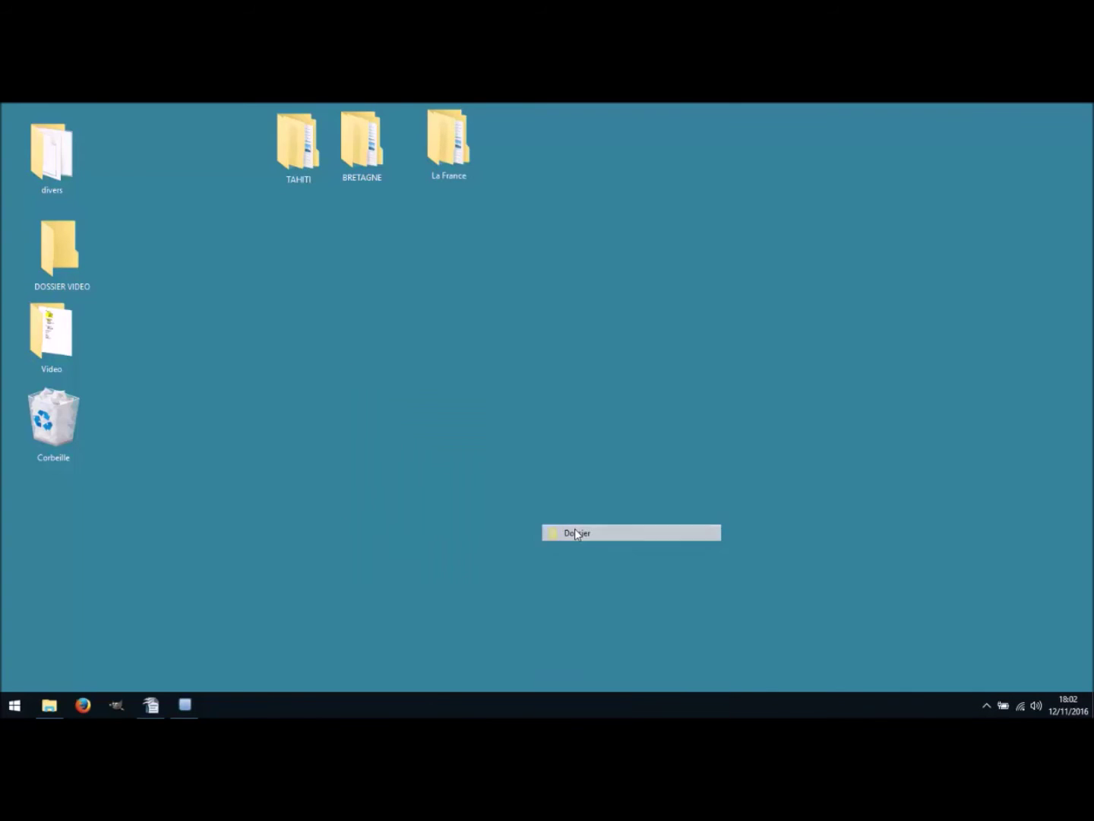
type("1")
key("Return")
Create a second folder named 2 on the desktop, below and to the right of folder 1
right_click(525, 436)
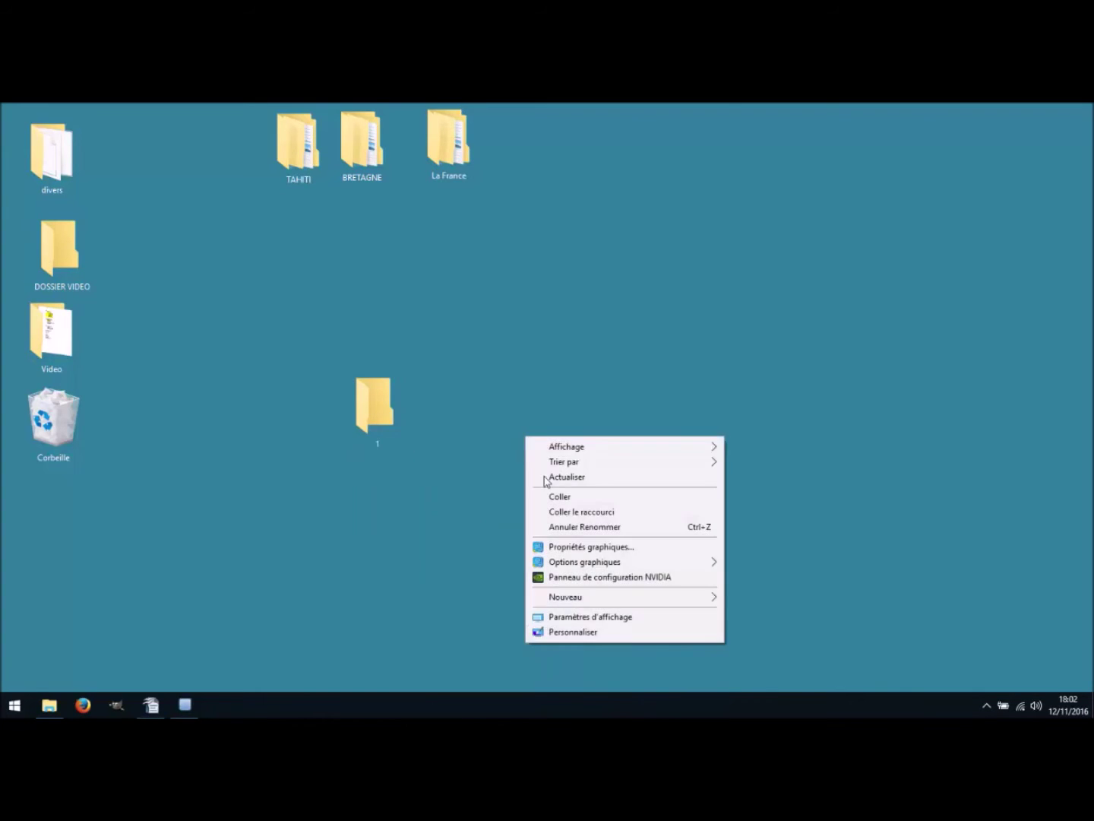
mouse_move(606, 600)
left_click(754, 423)
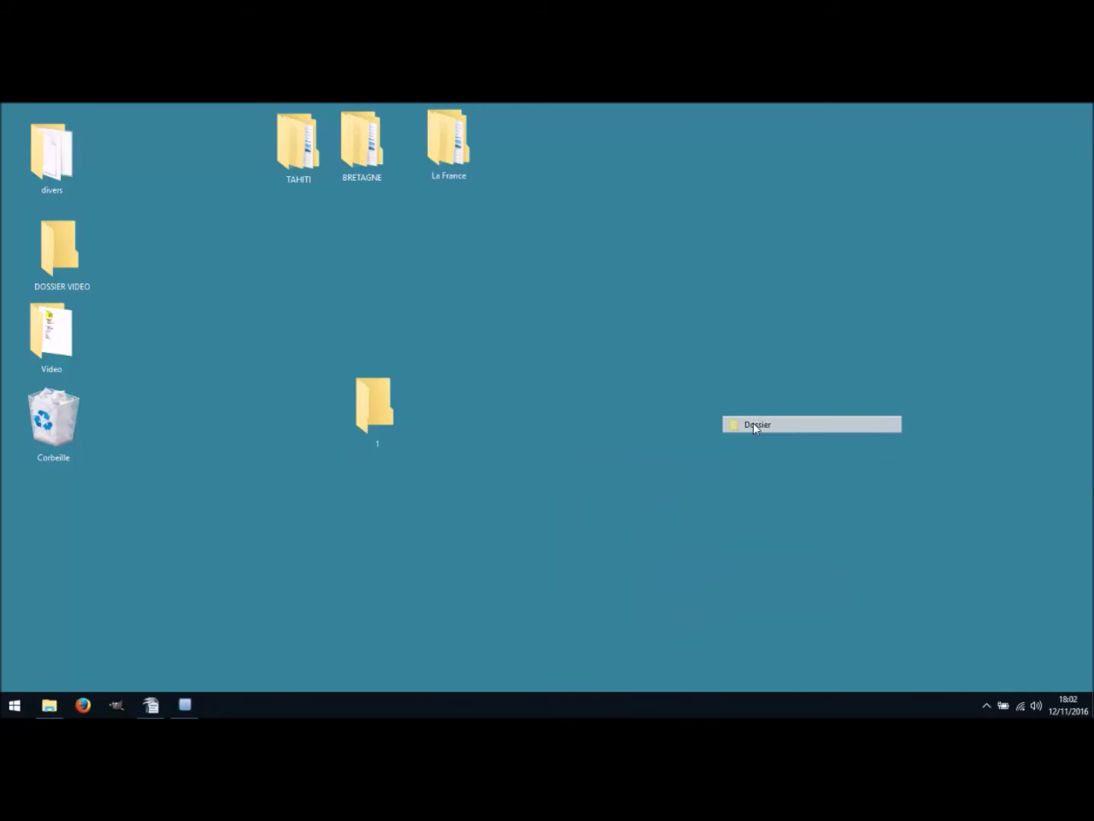
type("2")
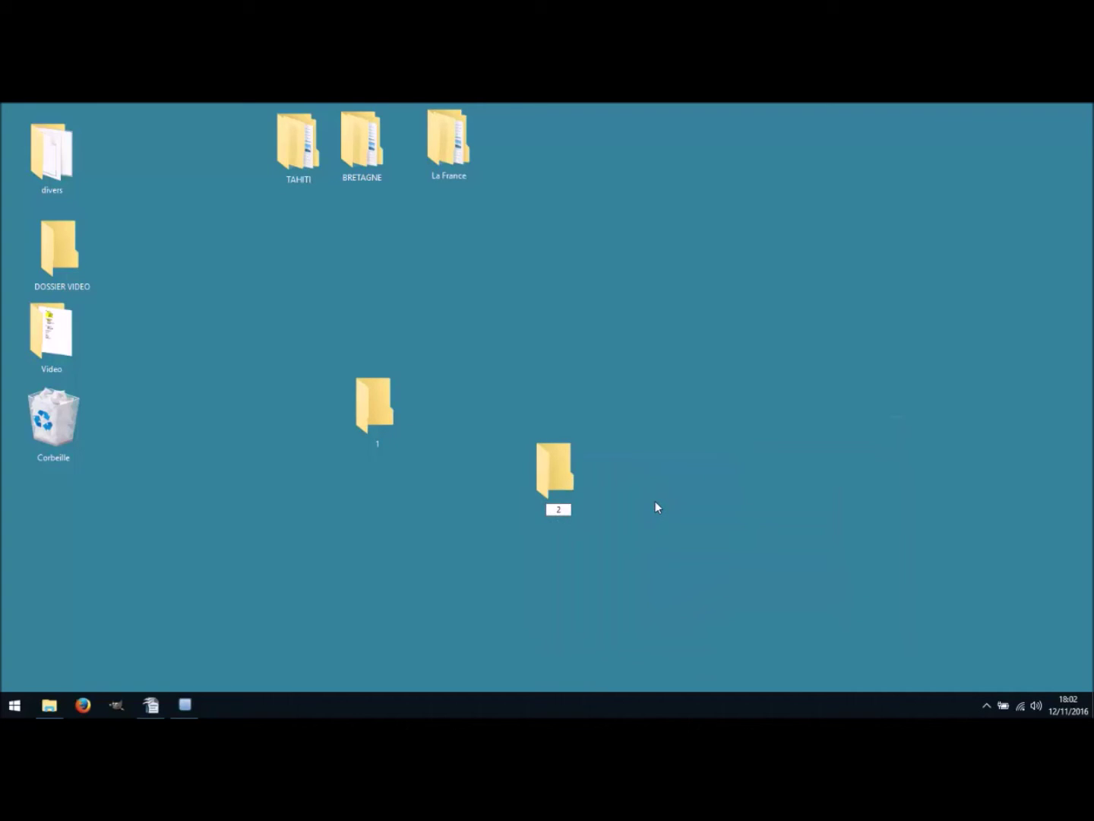
key("Return")
Create another desktop folder to the right of folder 2 and name it 4
left_click(681, 470)
right_click(681, 472)
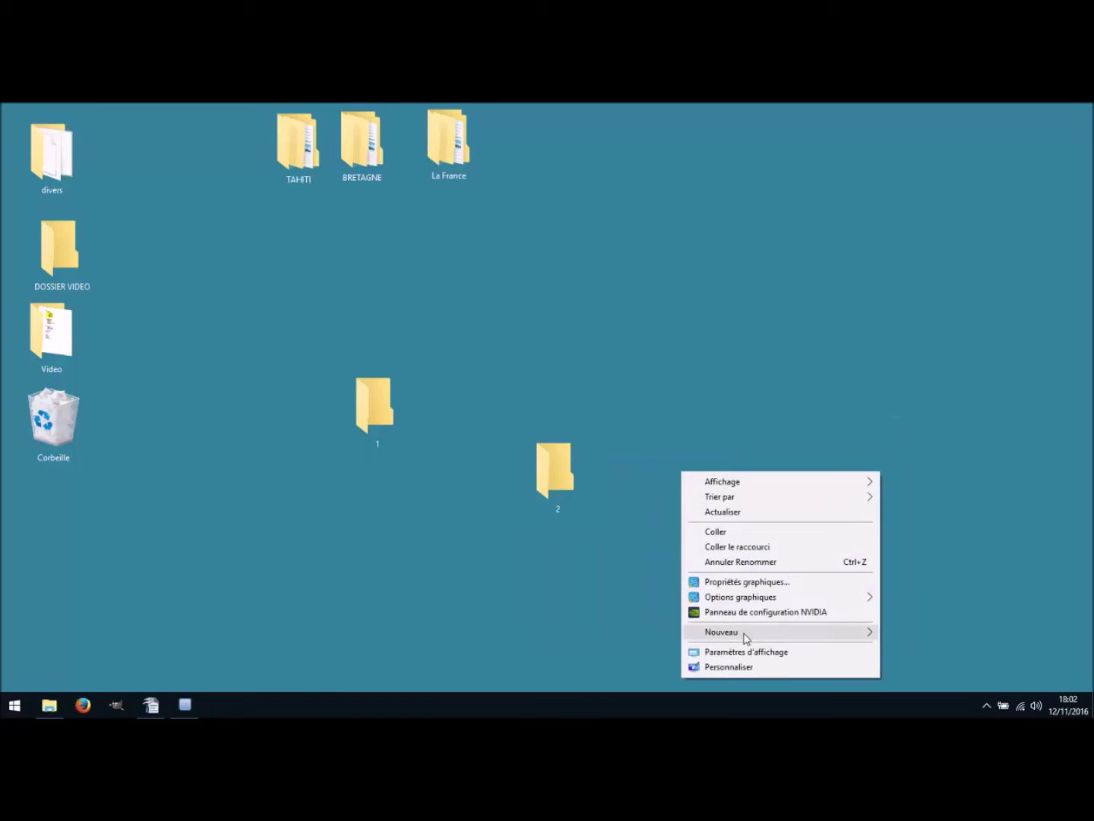
mouse_move(745, 637)
left_click(905, 460)
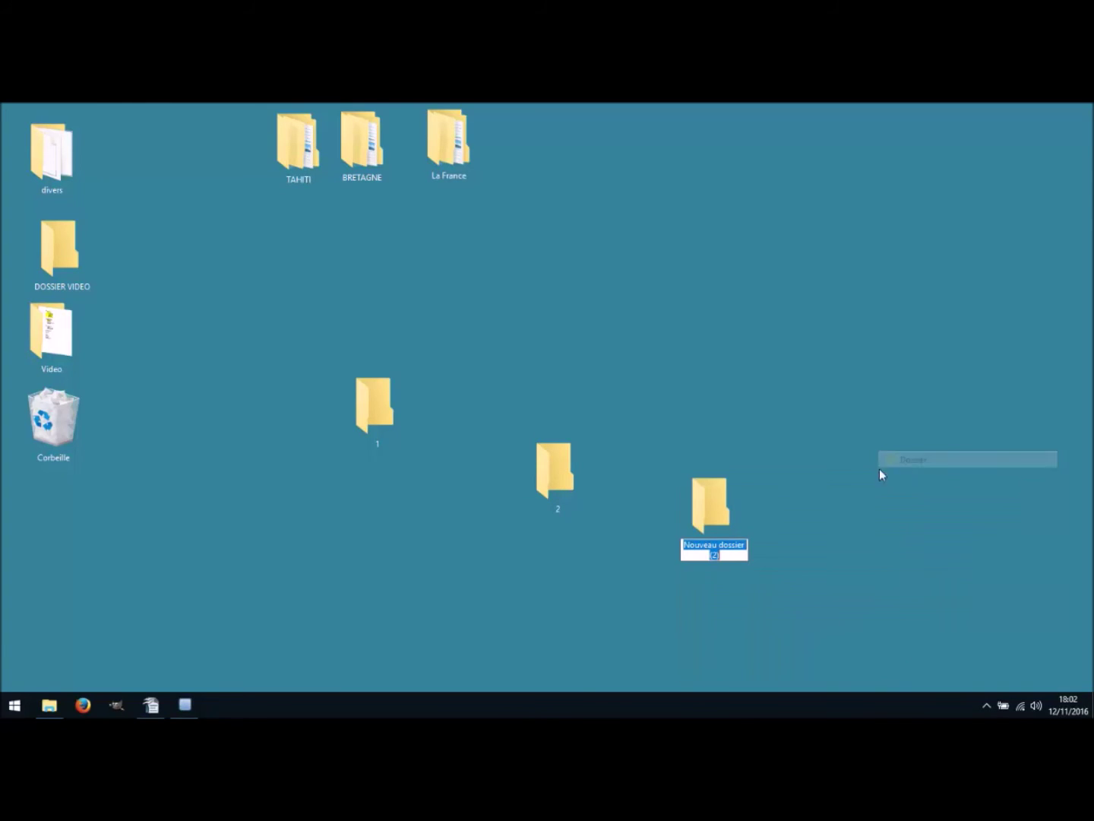
type("4")
Create a desktop folder named 3 and place it between folders 2 and 4
right_click(807, 422)
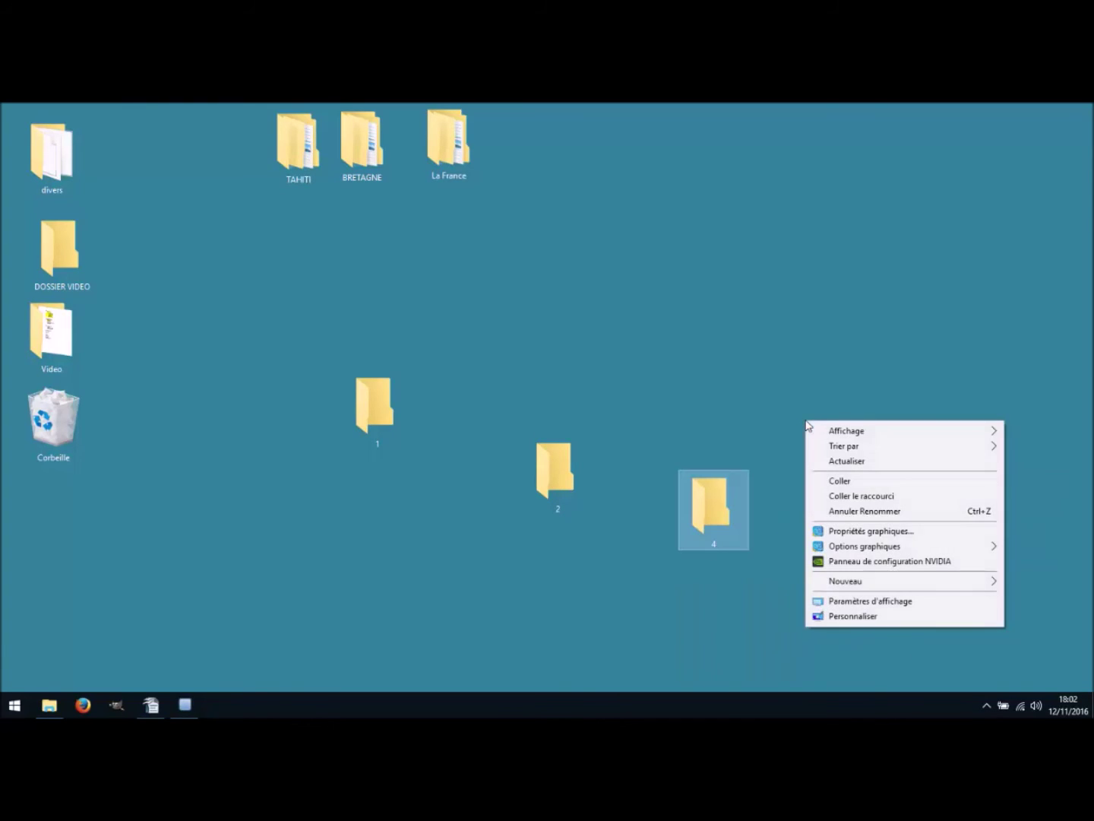
mouse_move(875, 584)
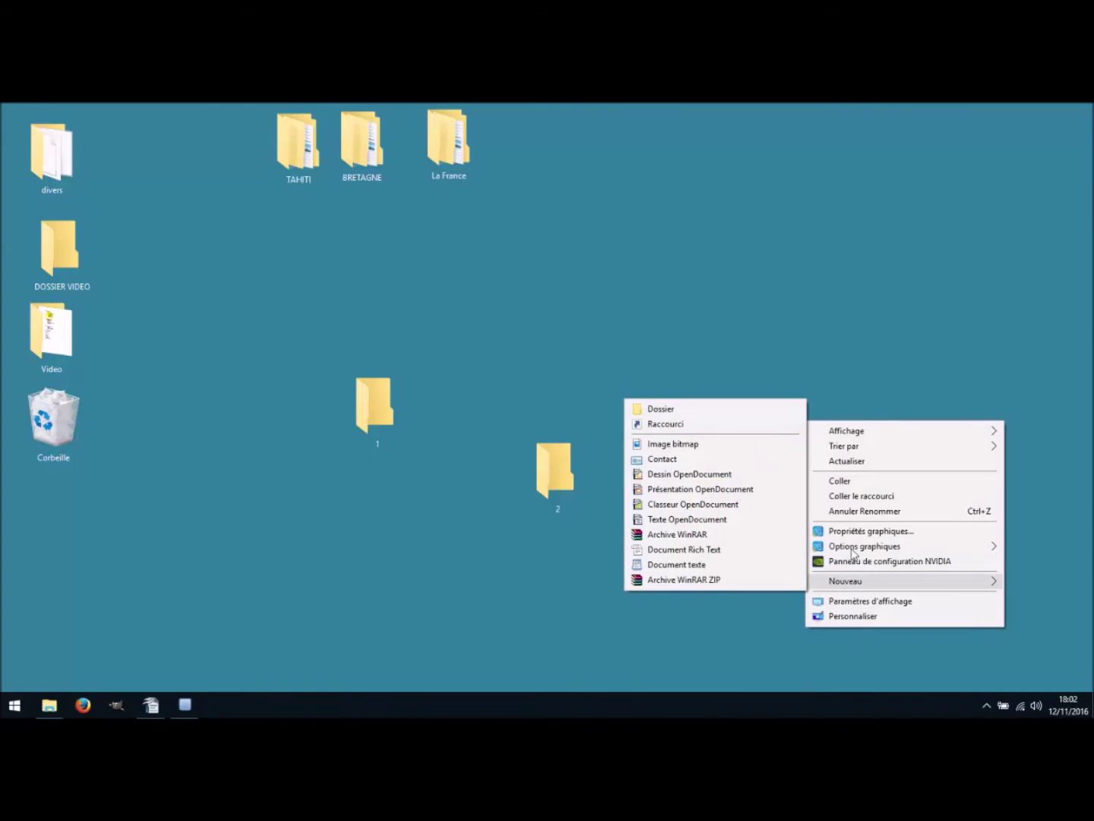
left_click(687, 411)
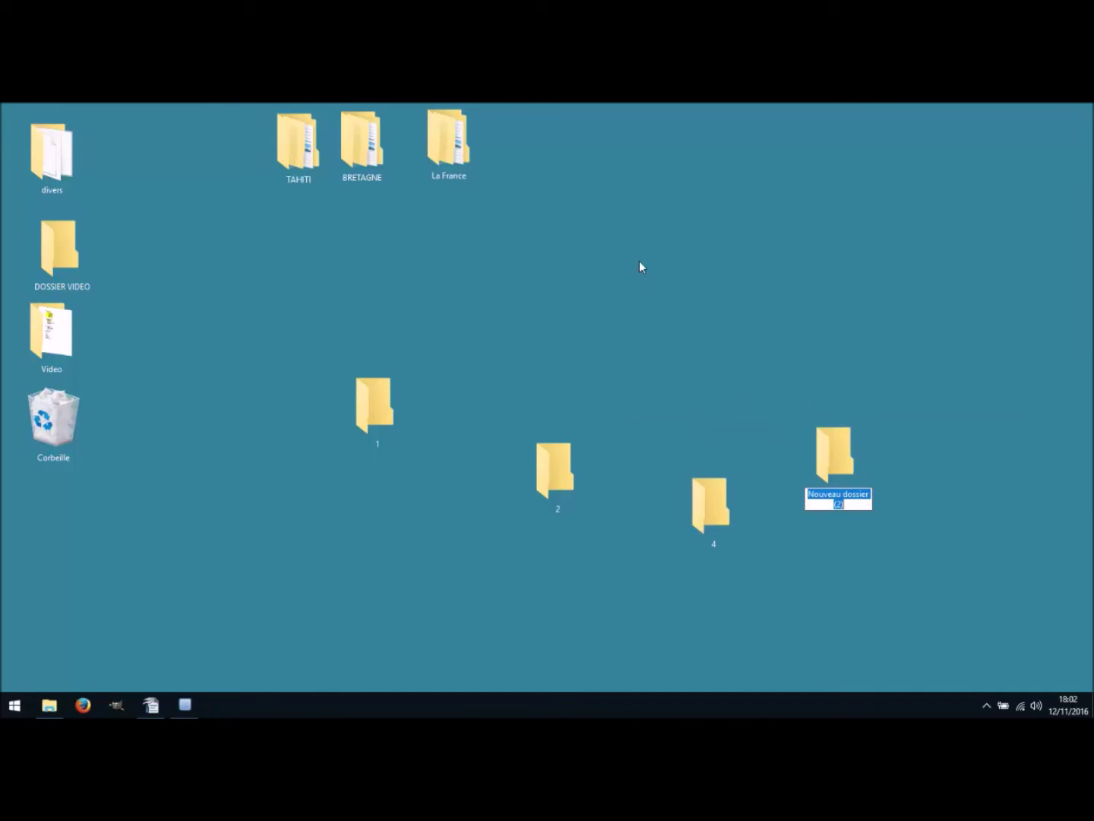
type("3")
key("Return")
left_click_drag(813, 425, 617, 436)
Create a desktop folder named 5 in the empty area beyond folder 4
right_click(857, 321)
mouse_move(885, 484)
left_click(715, 485)
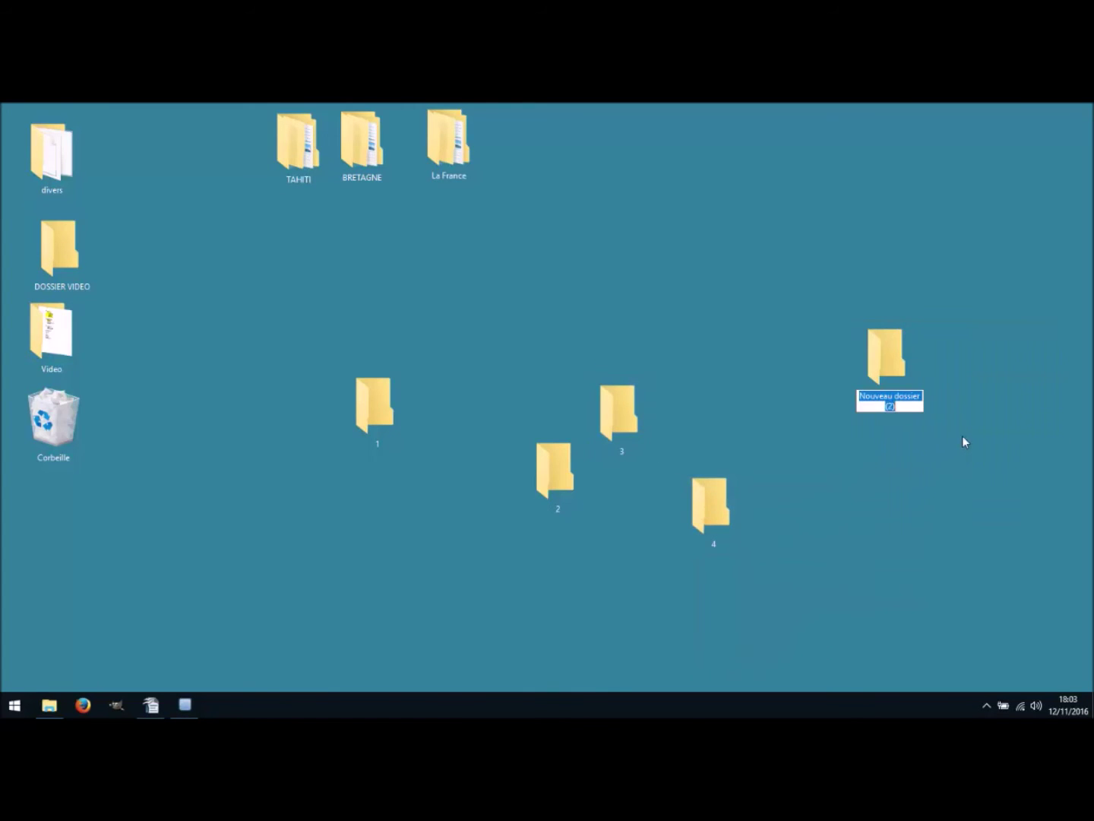
type("5")
key("Return")
Arrange folders 1 to 5 on the desktop in a roughly horizontal row in numerical order
left_click(352, 416)
left_click_drag(352, 416, 283, 366)
left_click_drag(555, 475, 386, 359)
left_click_drag(612, 426, 490, 361)
left_click_drag(719, 504, 612, 358)
left_click_drag(903, 342, 732, 387)
left_click_drag(591, 377, 610, 407)
left_click_drag(503, 377, 523, 402)
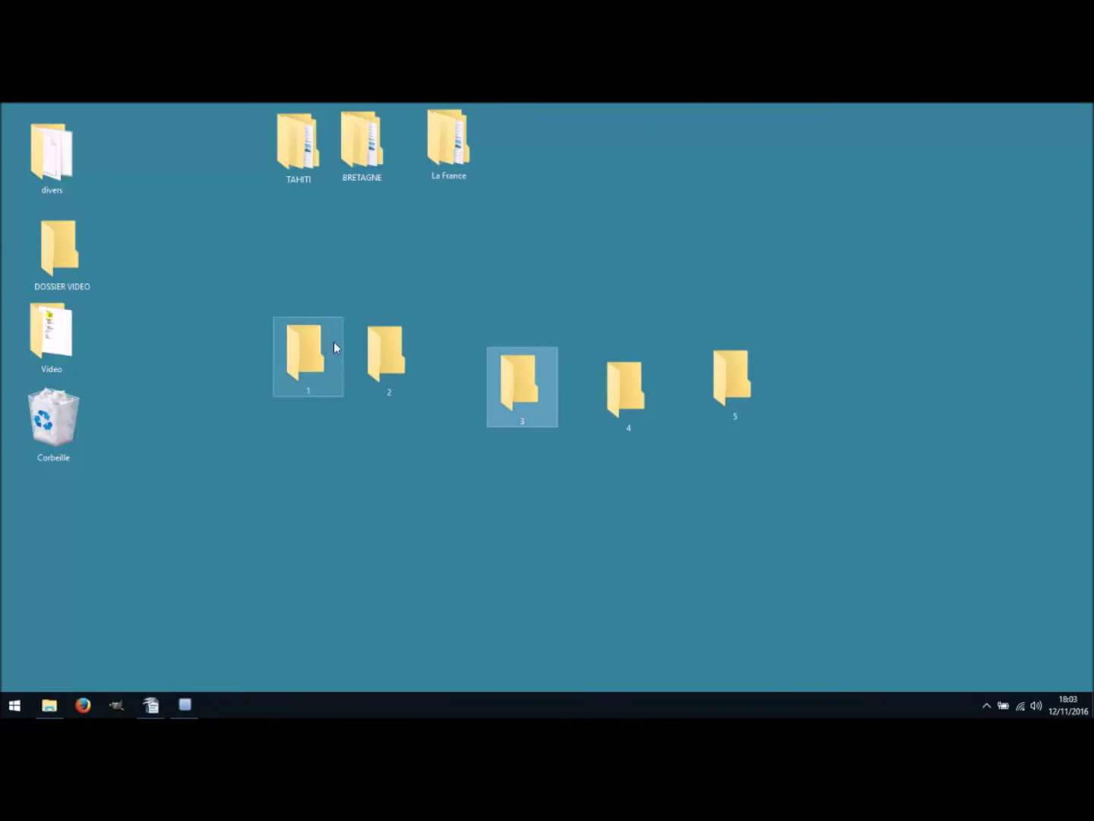
left_click(389, 363)
left_click_drag(388, 362, 414, 382)
left_click_drag(319, 358, 346, 375)
Open folders 1, 2 and 3 in separate windows, placing the windows so that folders 4 and 5 stay reachable
double_click(331, 378)
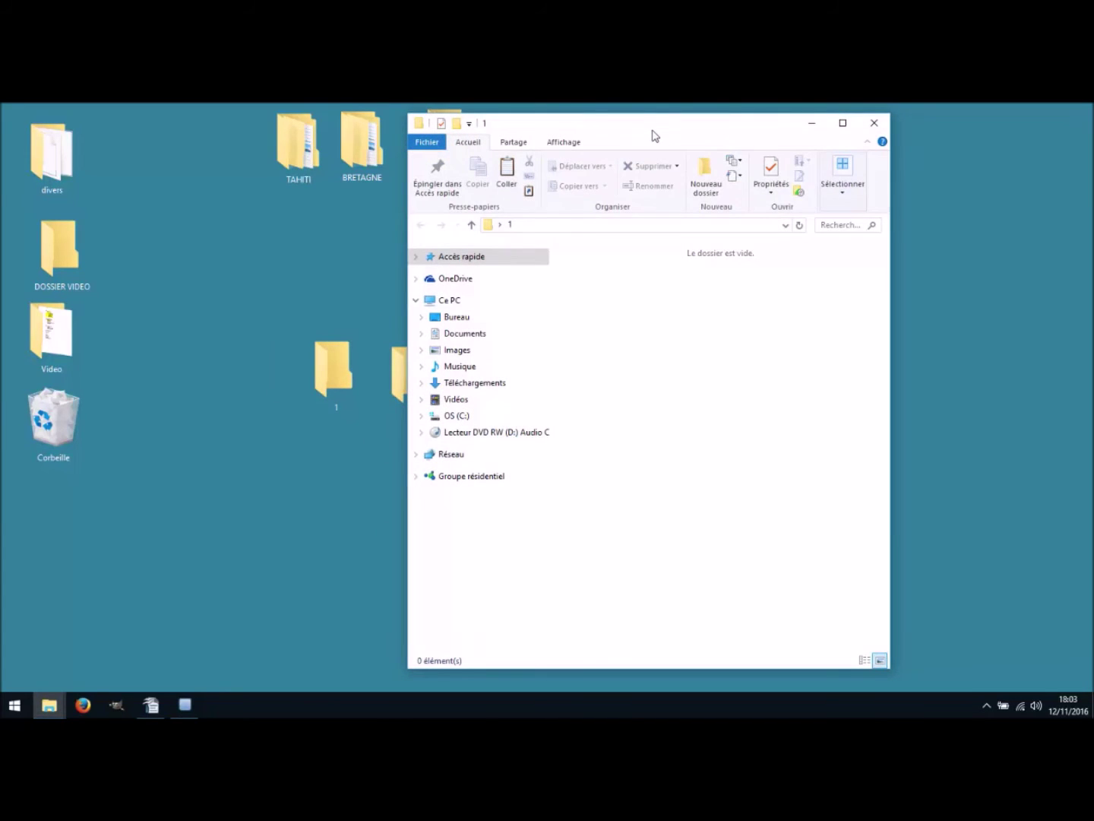
left_click_drag(653, 134, 845, 132)
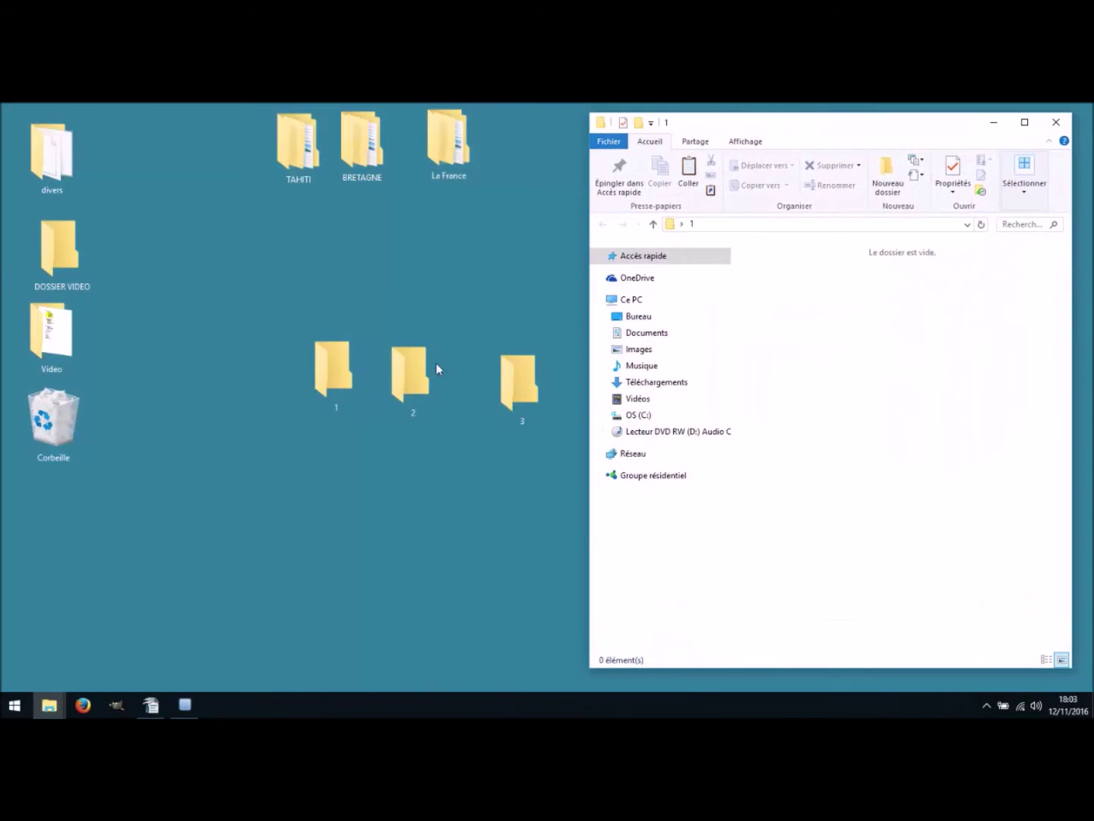
double_click(407, 371)
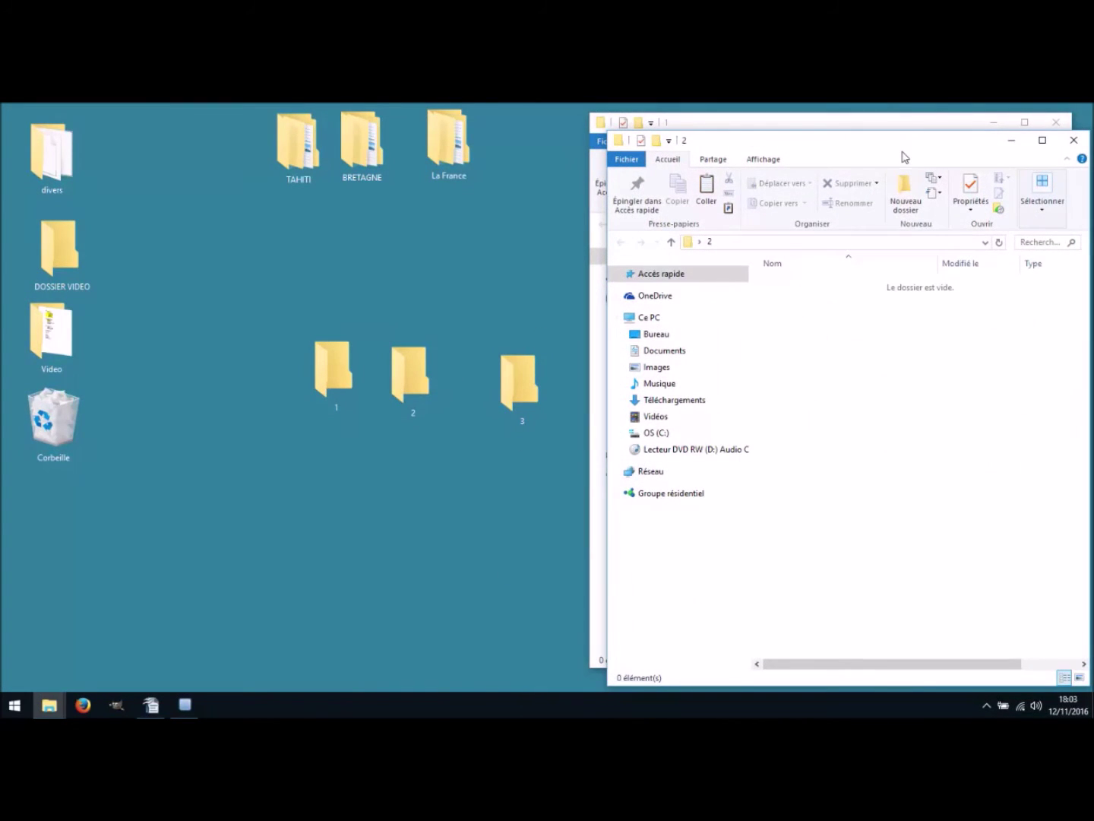
double_click(517, 403)
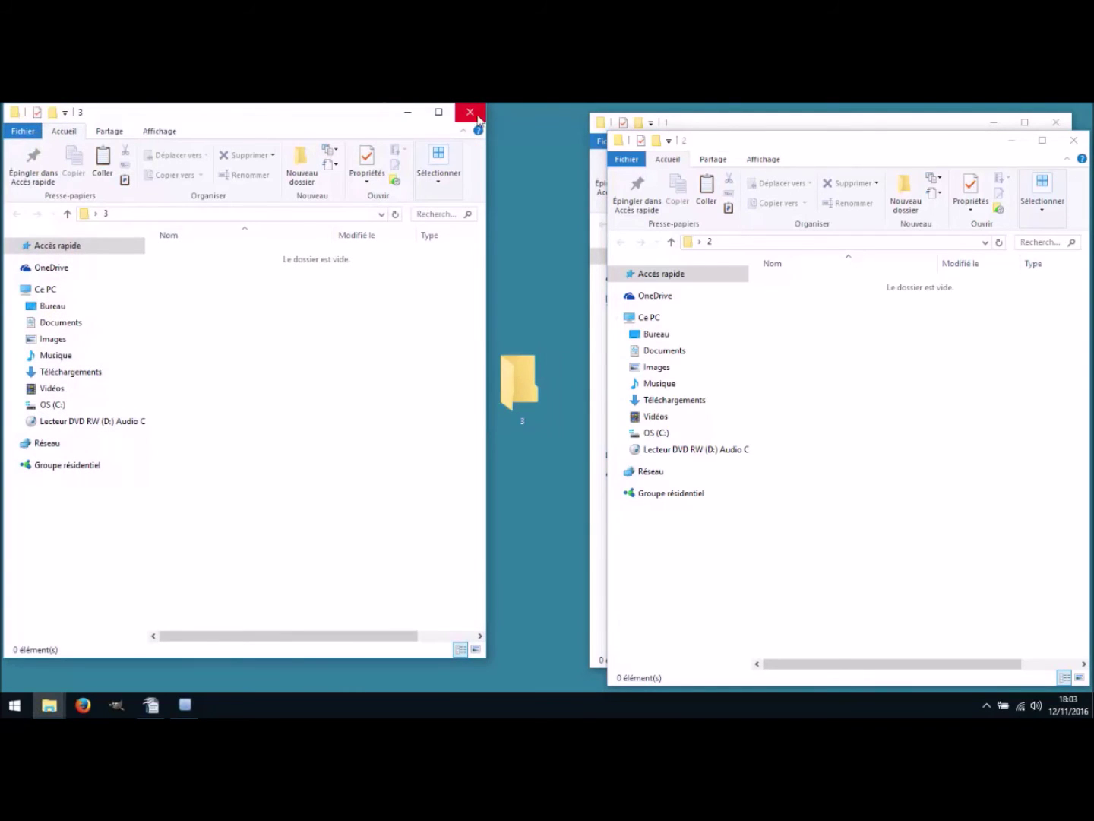
left_click_drag(794, 141, 329, 165)
left_click_drag(862, 125, 312, 203)
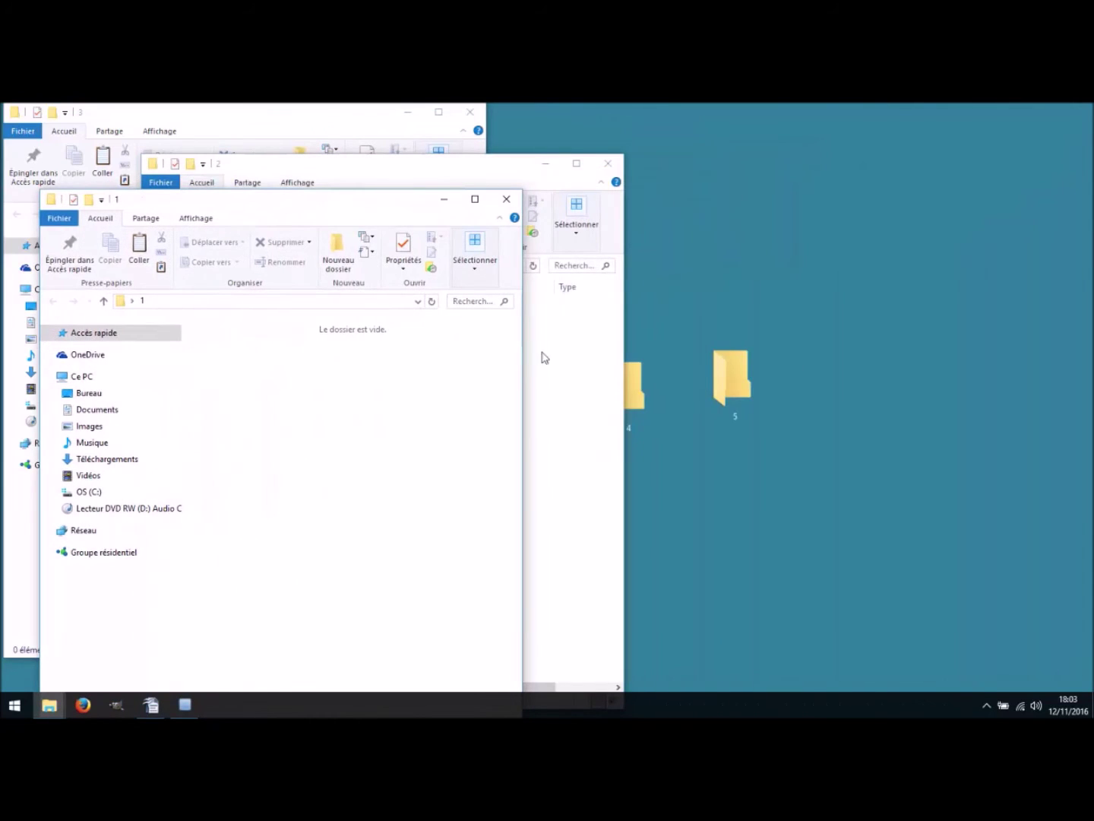
Open folders 4 and 5 in their own windows and move both windows to the right side of the desktop
right_click(642, 397)
left_click(680, 354)
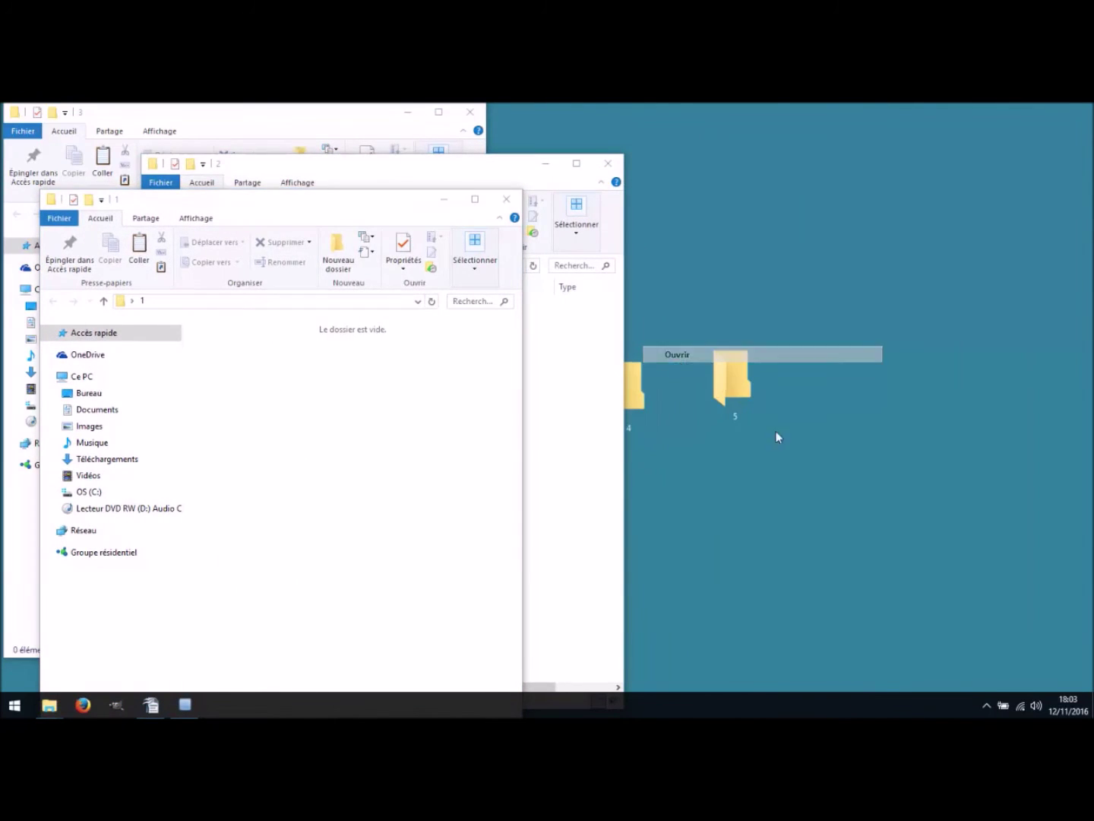
right_click(732, 346)
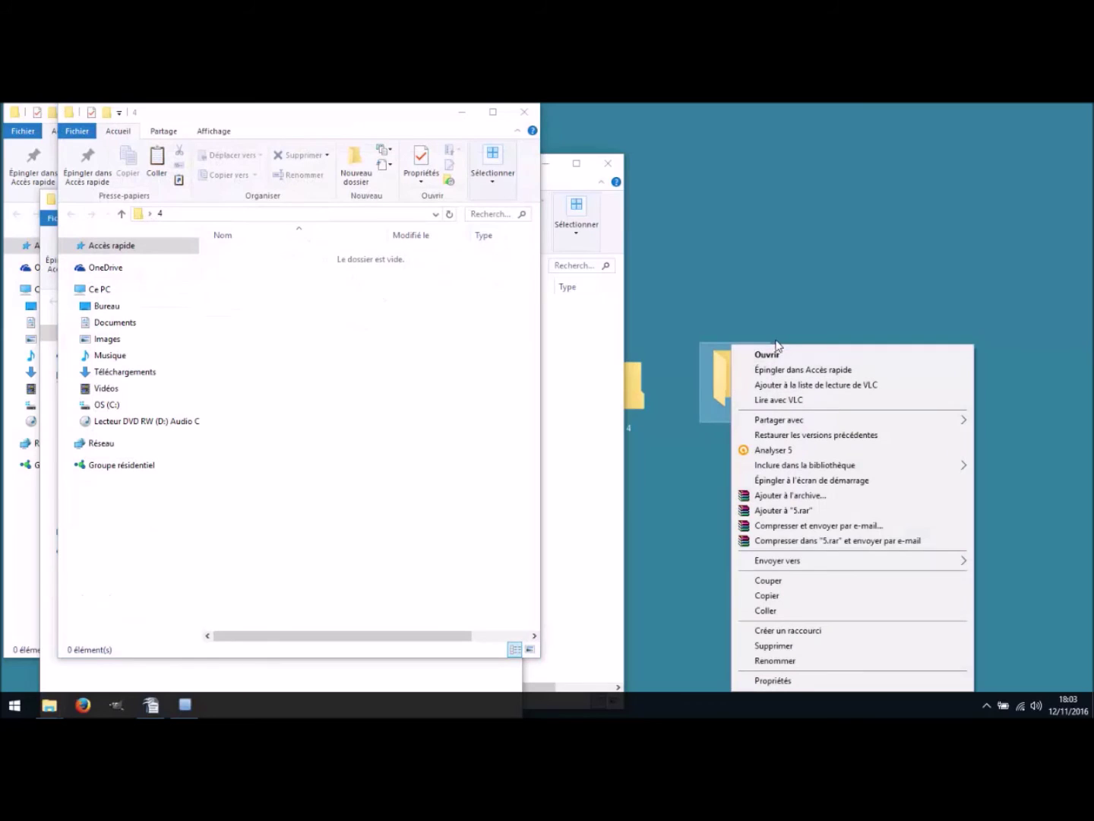
left_click(780, 360)
left_click_drag(374, 146, 906, 185)
left_click_drag(394, 131, 864, 183)
Spread the five folder windows across the desktop, overlapping from left to right in the order 3, 1, 2, 4, 5
left_click(458, 197)
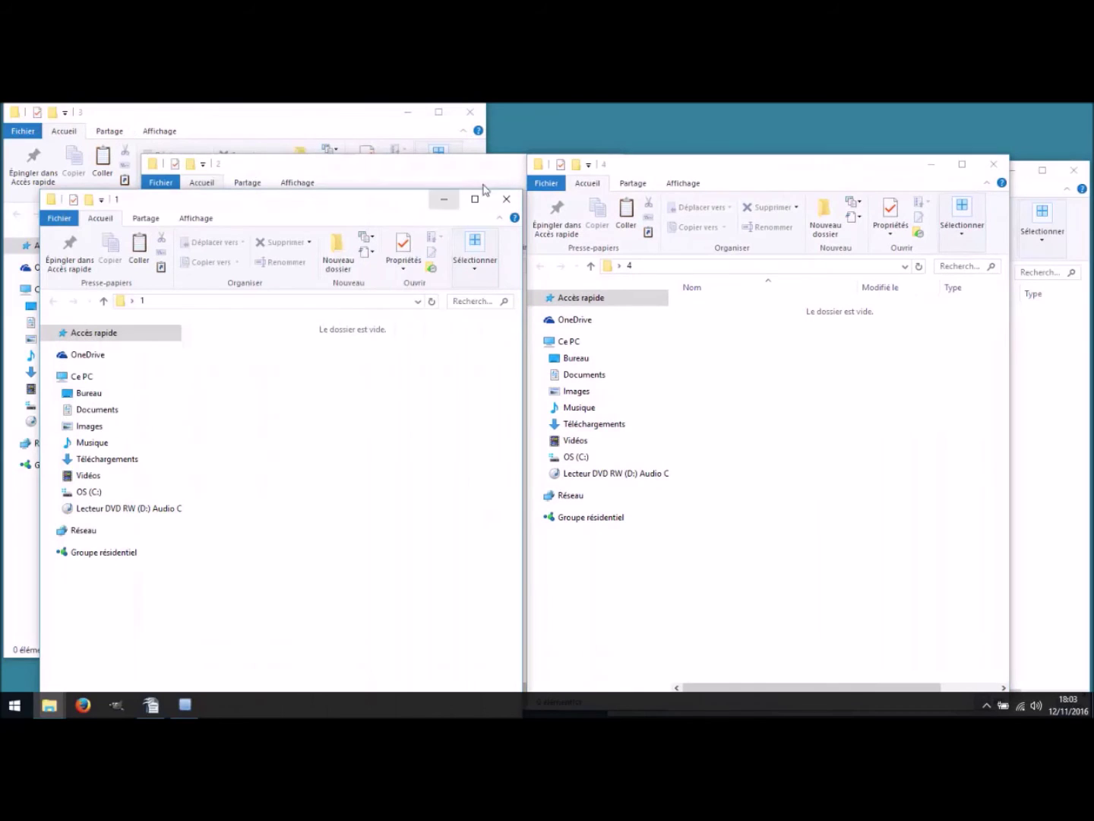
left_click_drag(320, 203, 690, 134)
left_click_drag(378, 164, 607, 134)
left_click_drag(266, 124, 302, 143)
left_click_drag(666, 125, 542, 158)
left_click_drag(210, 139, 140, 130)
left_click_drag(797, 139, 449, 168)
left_click_drag(611, 159, 609, 137)
left_click_drag(826, 164, 778, 138)
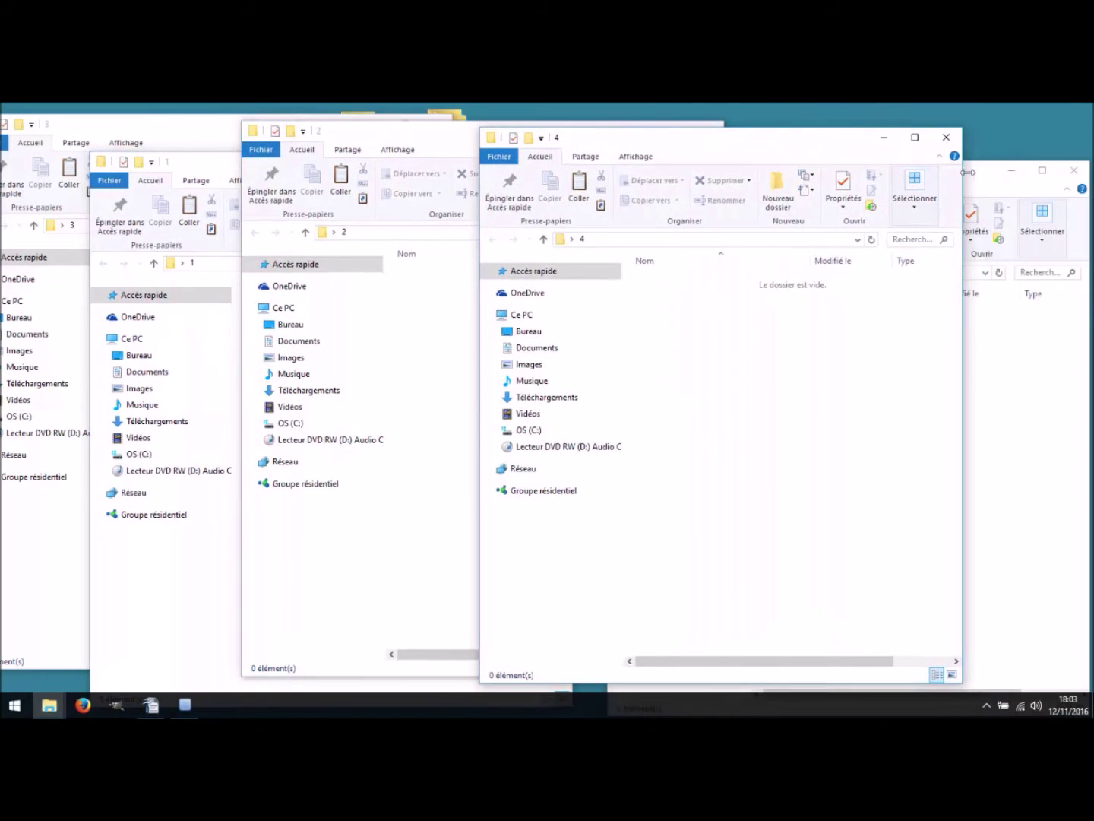
Close the windows of all five numbered folders, then bring up the Auvergne Rhones Alpes window and close it too
left_click(946, 138)
left_click(1074, 170)
left_click(701, 137)
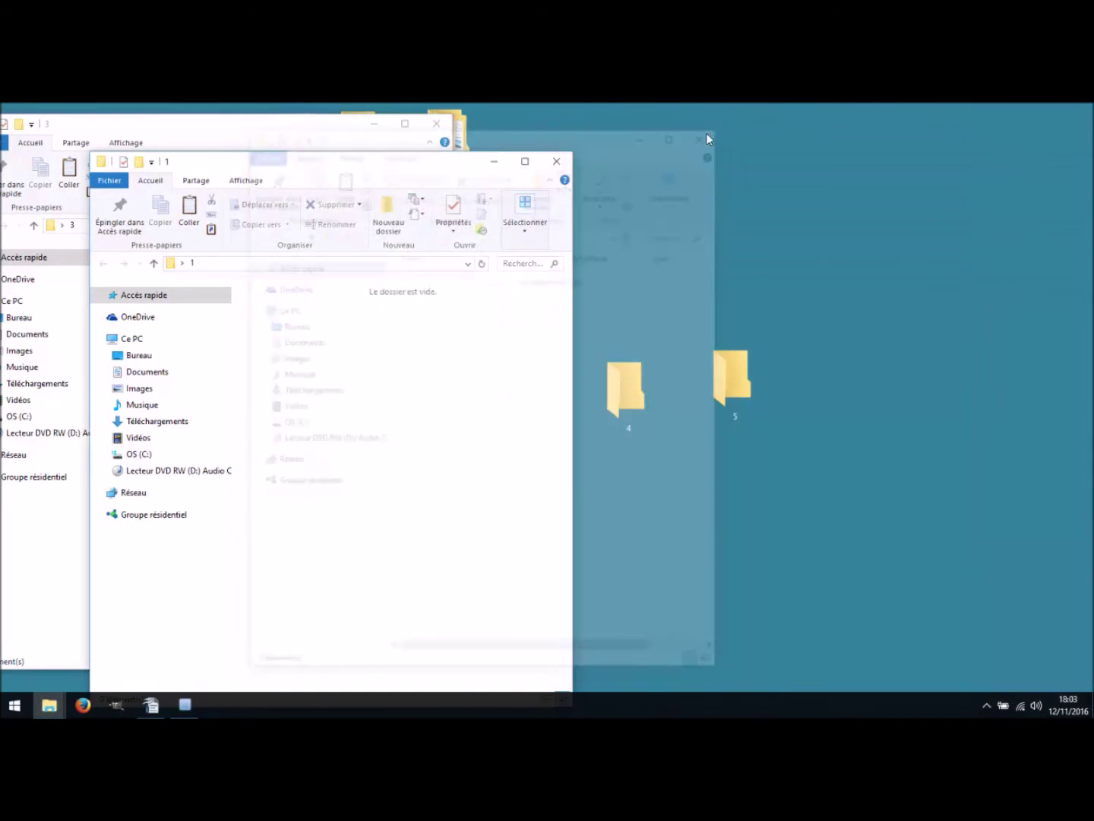
left_click(558, 161)
left_click(436, 126)
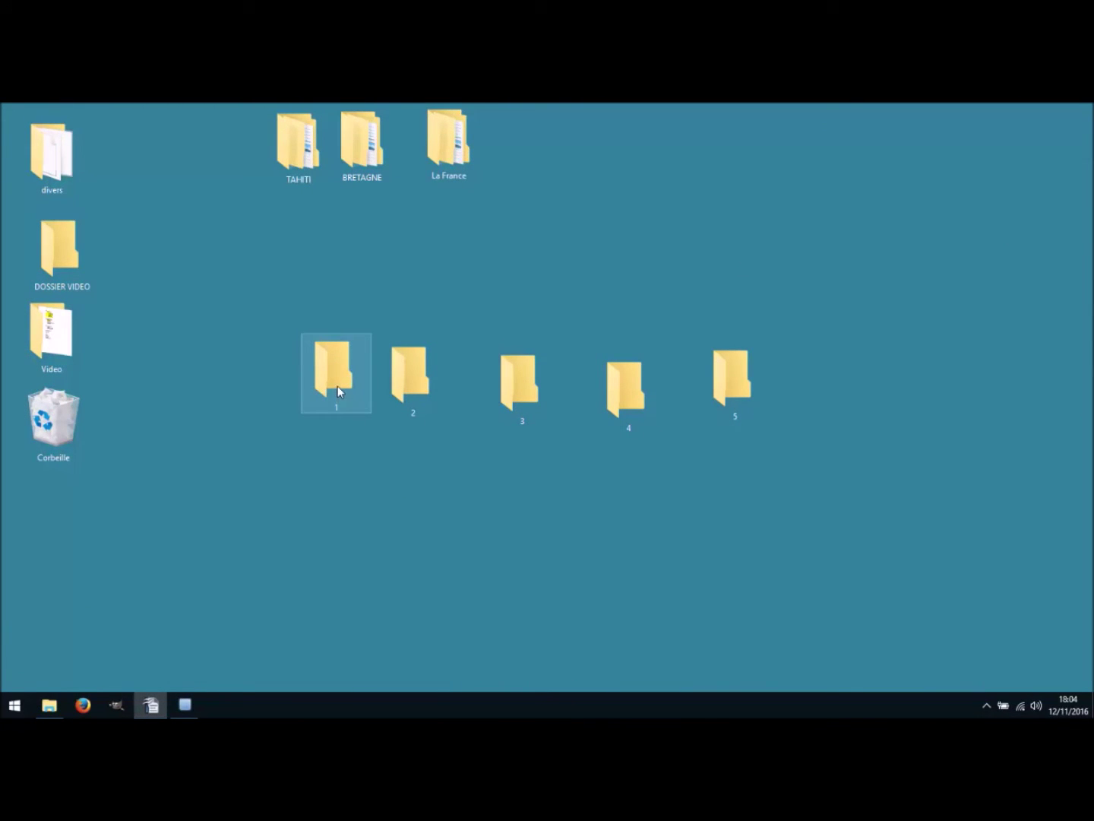
left_click(50, 711)
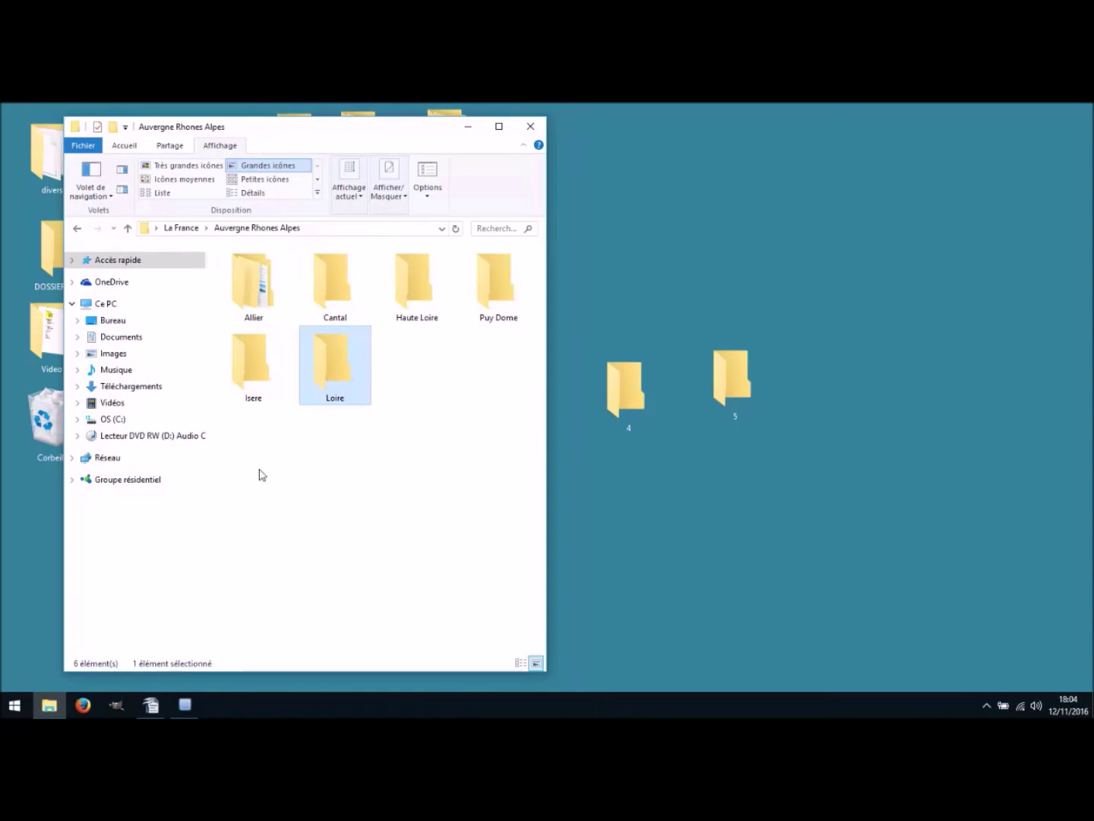
left_click(531, 126)
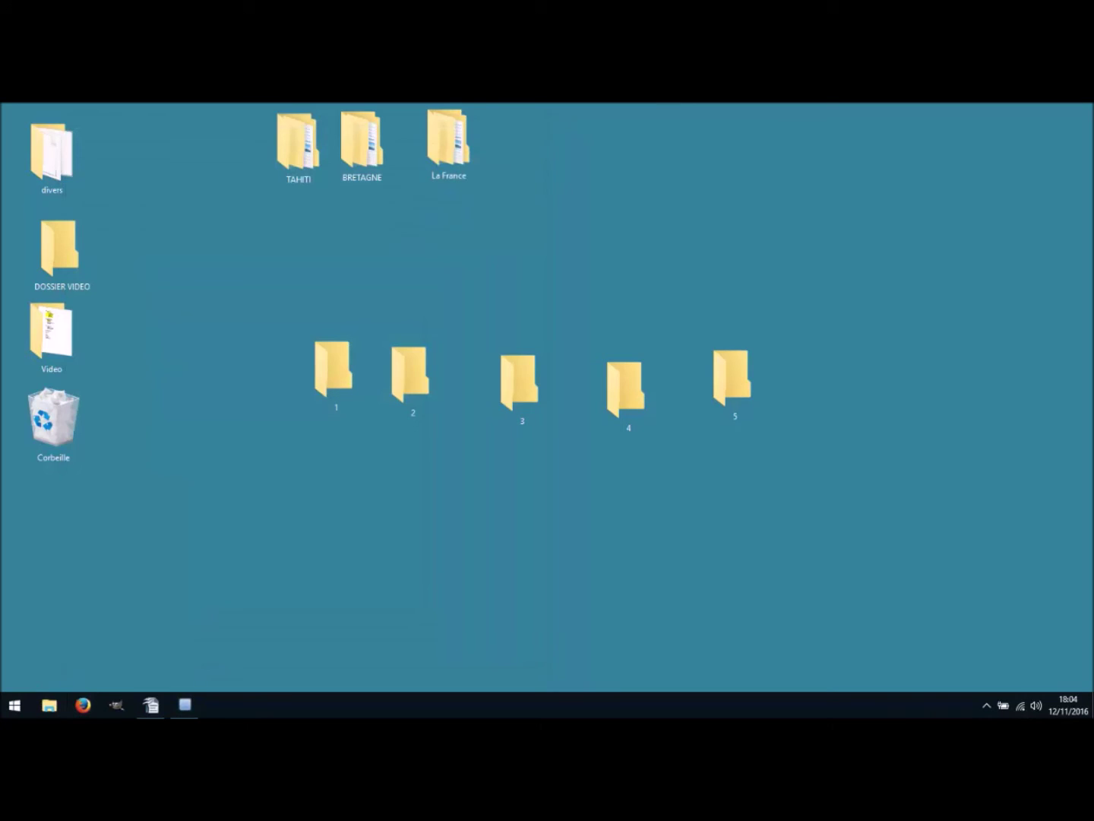
Open folder 1, maximize its window, restore it to its smaller size and close it
right_click(322, 347)
left_click(356, 355)
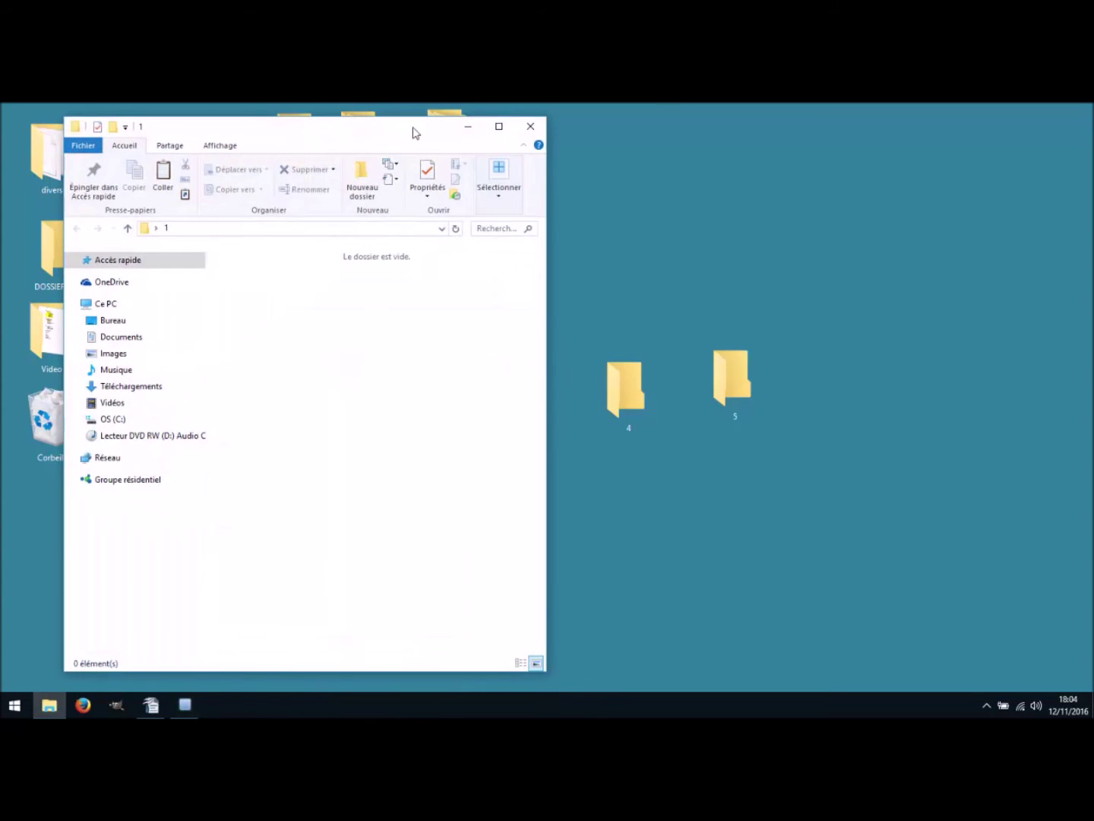
left_click(499, 127)
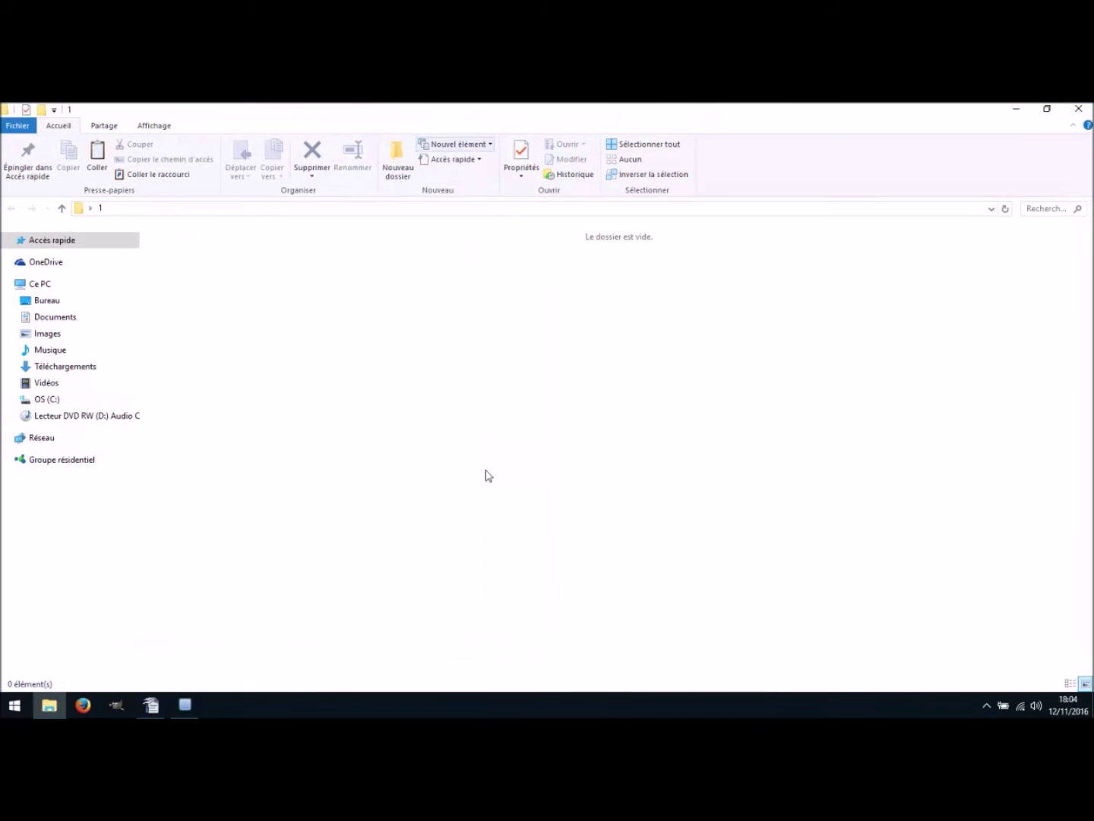
left_click(1048, 108)
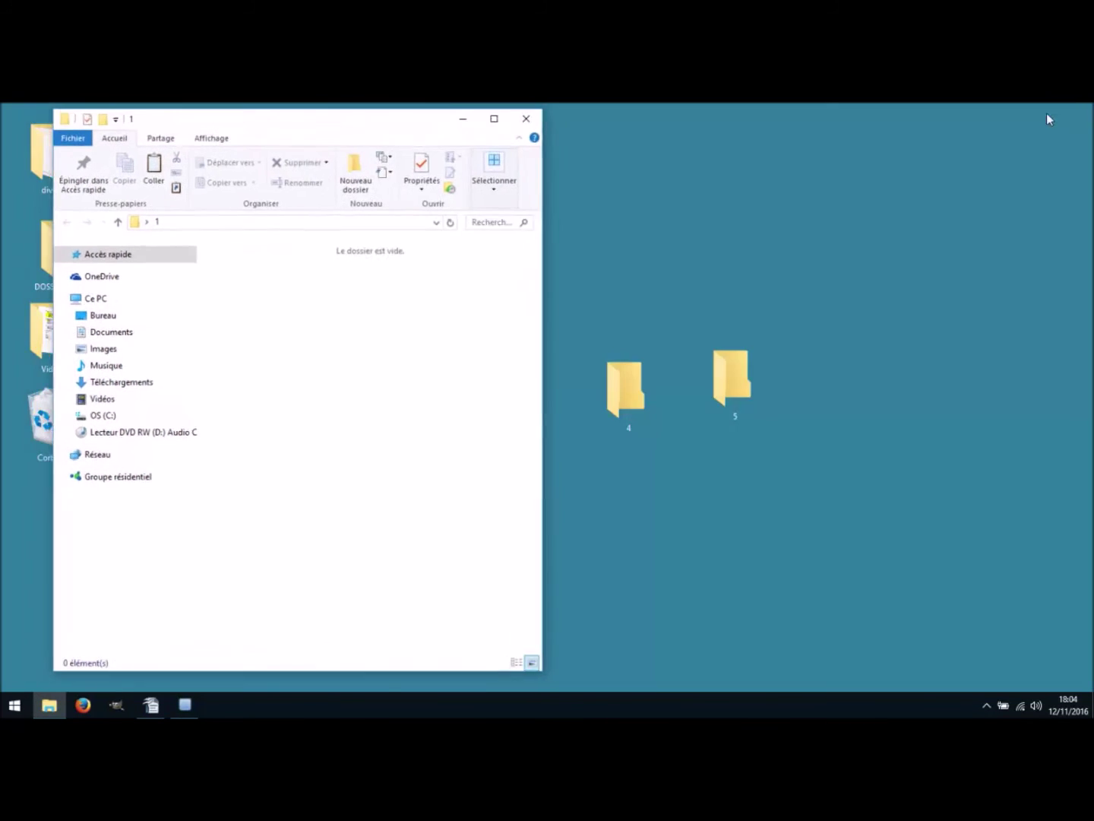
left_click(530, 126)
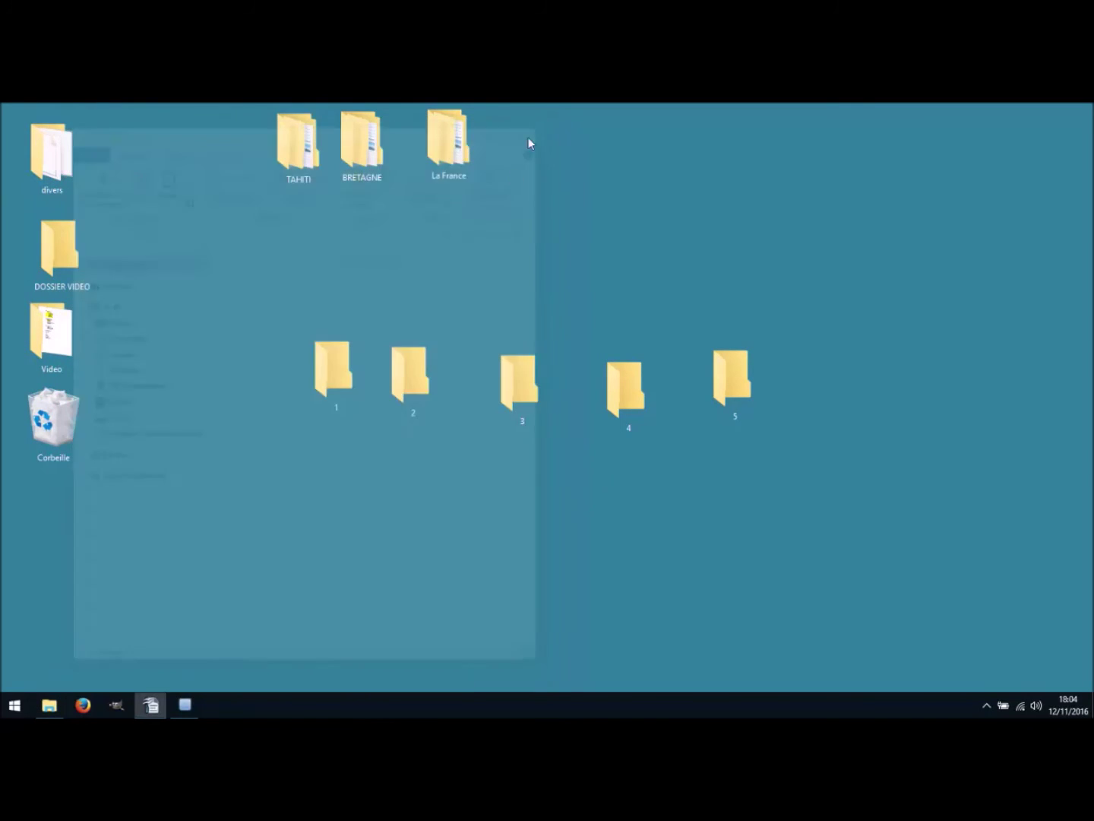
Open folder 1 again and minimize its window to the taskbar
right_click(337, 344)
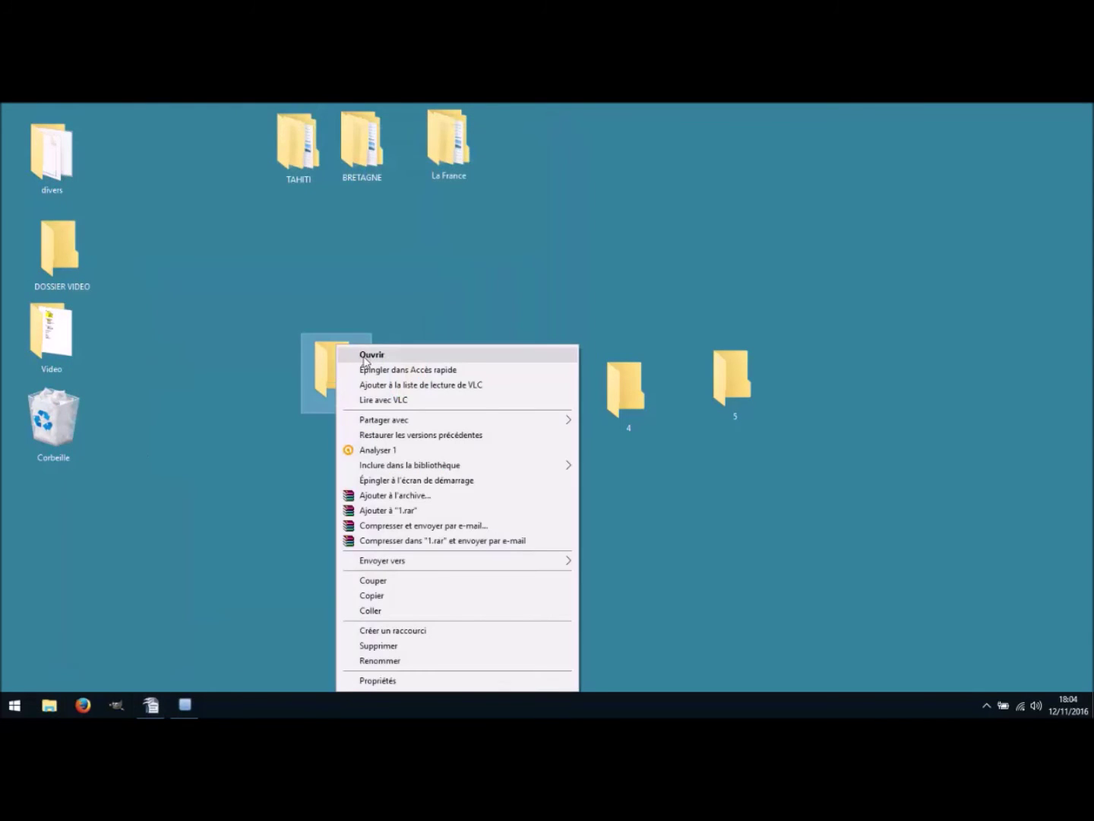
left_click(361, 353)
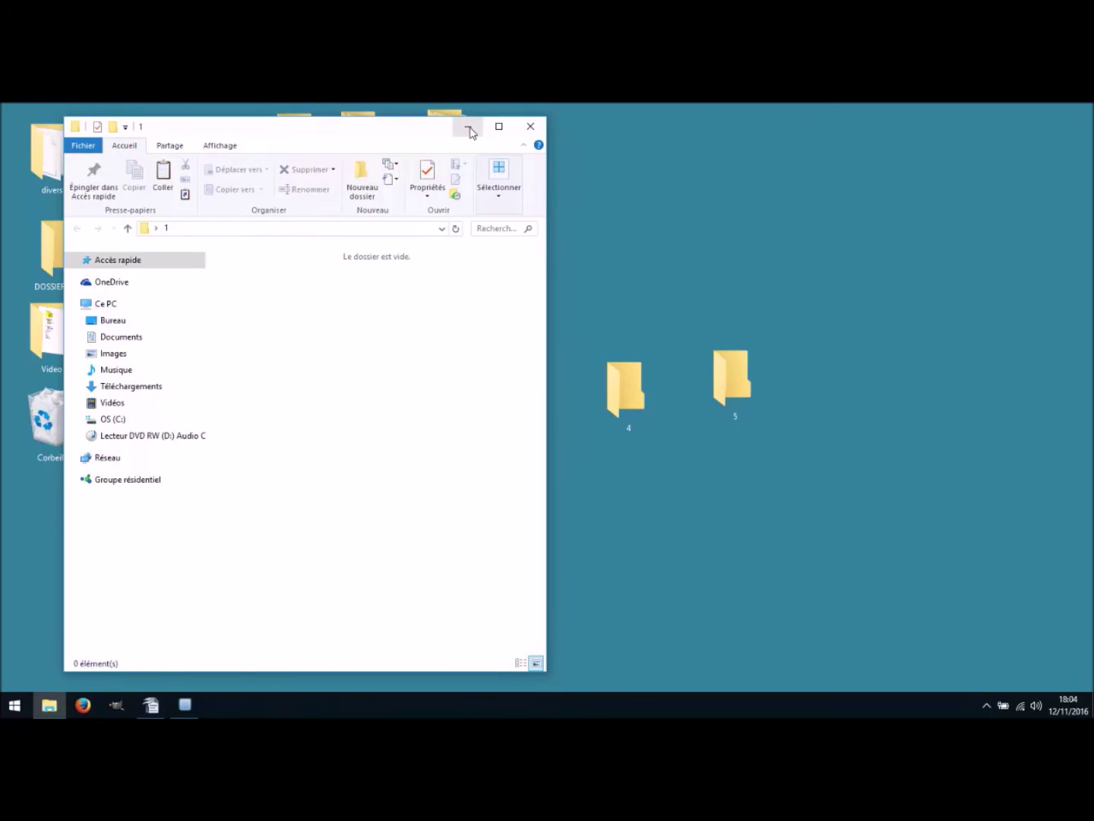
left_click(469, 127)
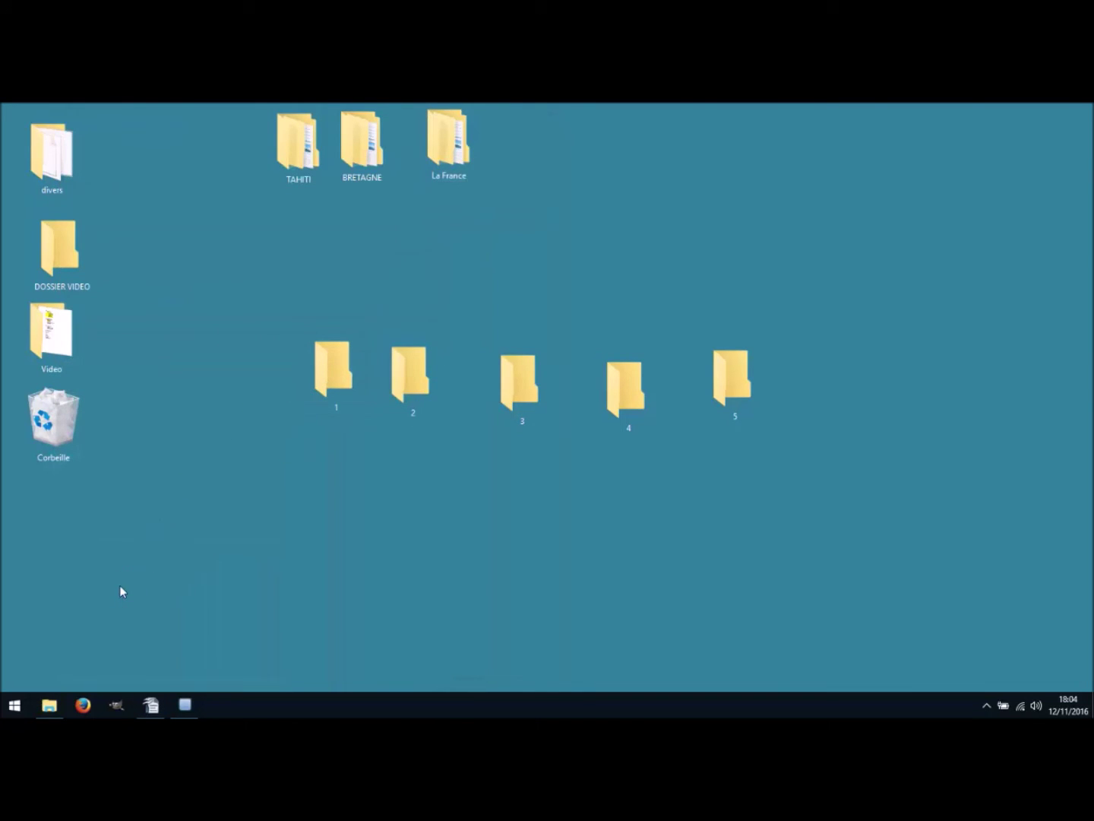
Open folders 2 and 3 one after the other, minimizing each window to the taskbar
mouse_move(44, 709)
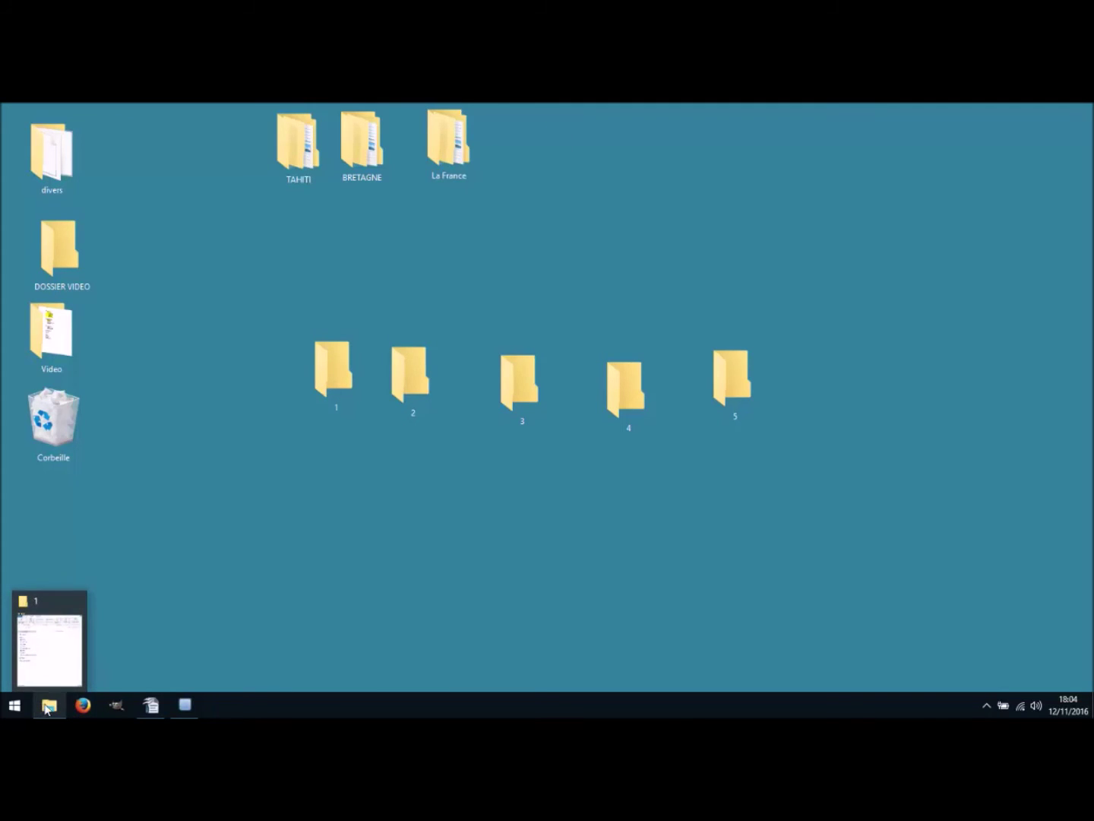
mouse_move(44, 643)
right_click(409, 345)
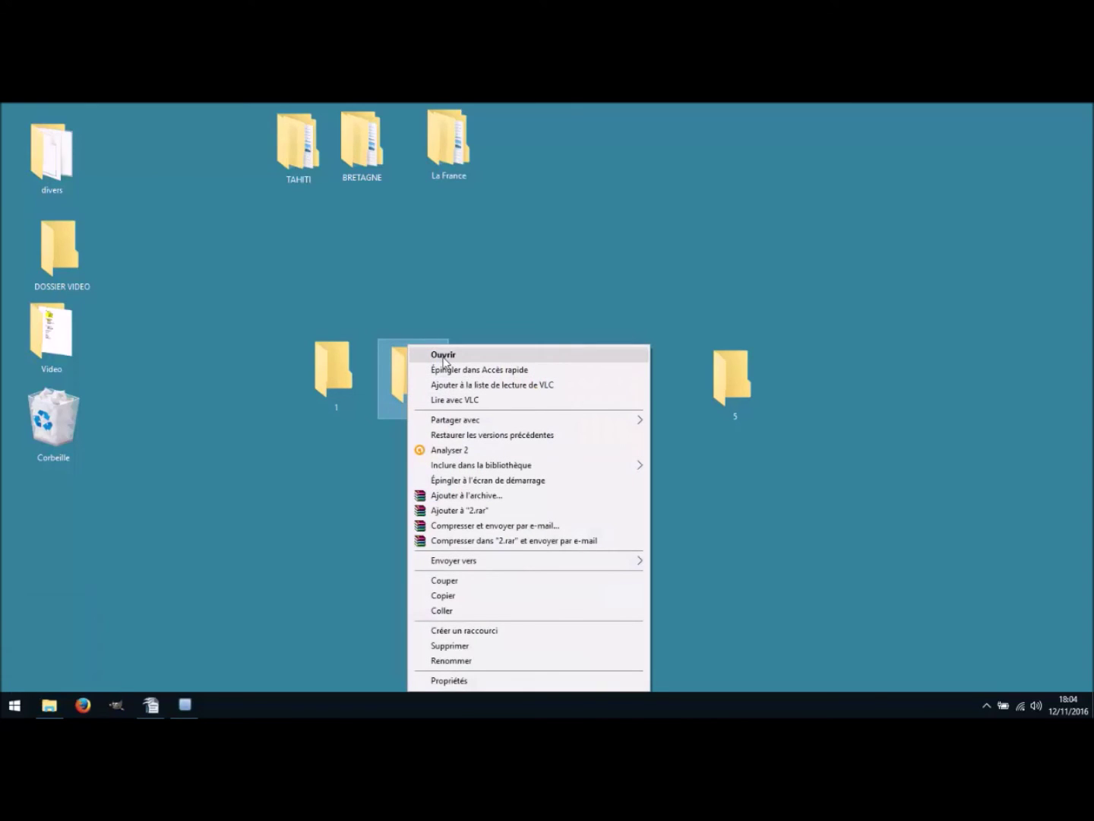
left_click(442, 355)
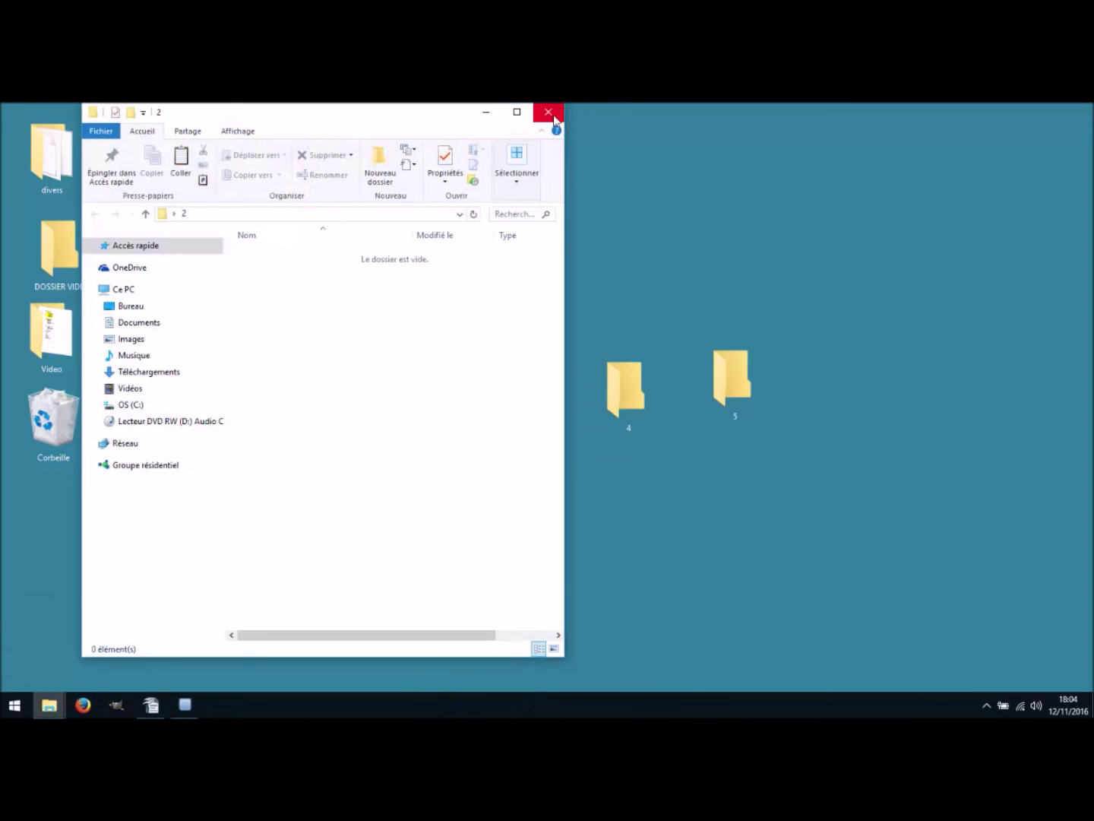
left_click(478, 118)
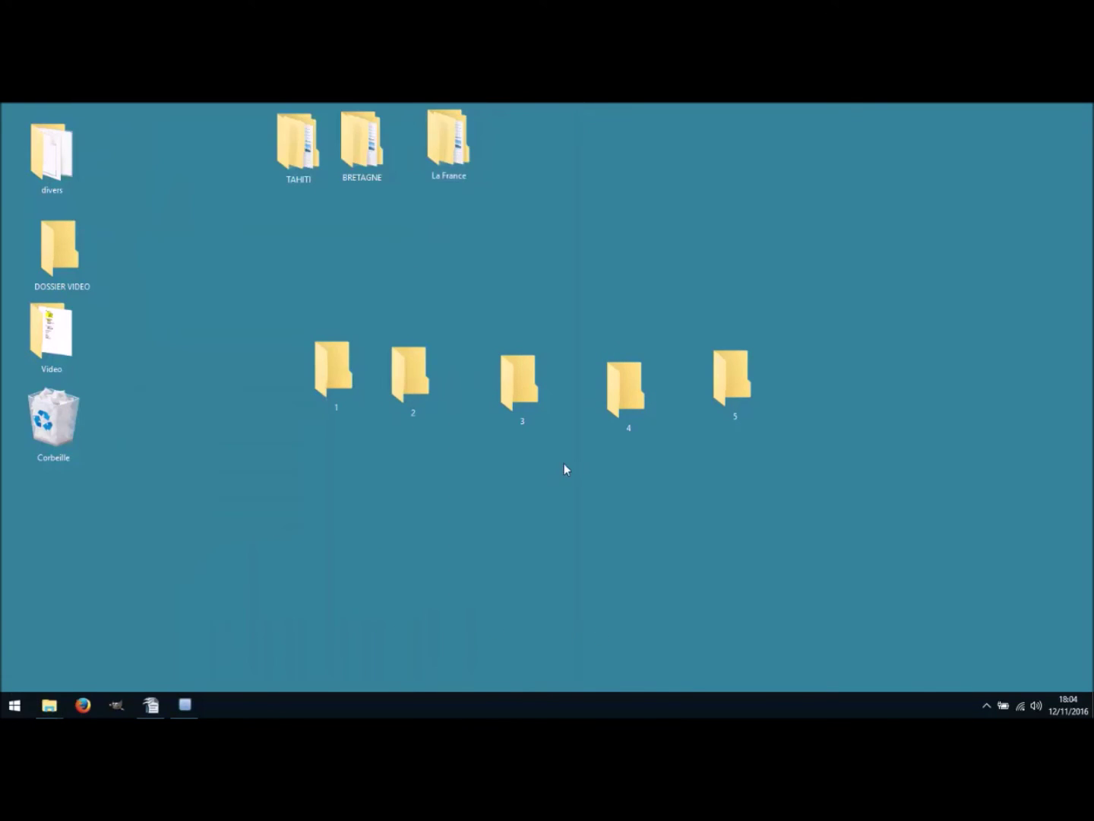
right_click(502, 384)
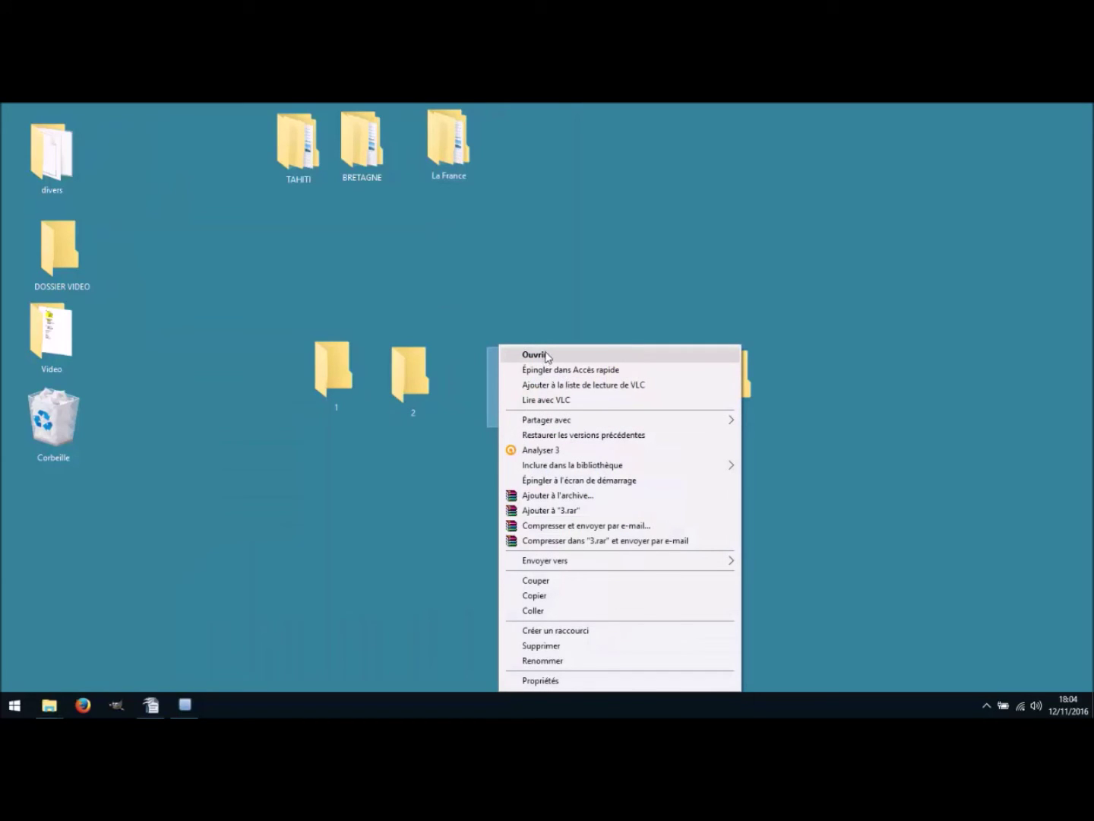
left_click(546, 355)
left_click(503, 134)
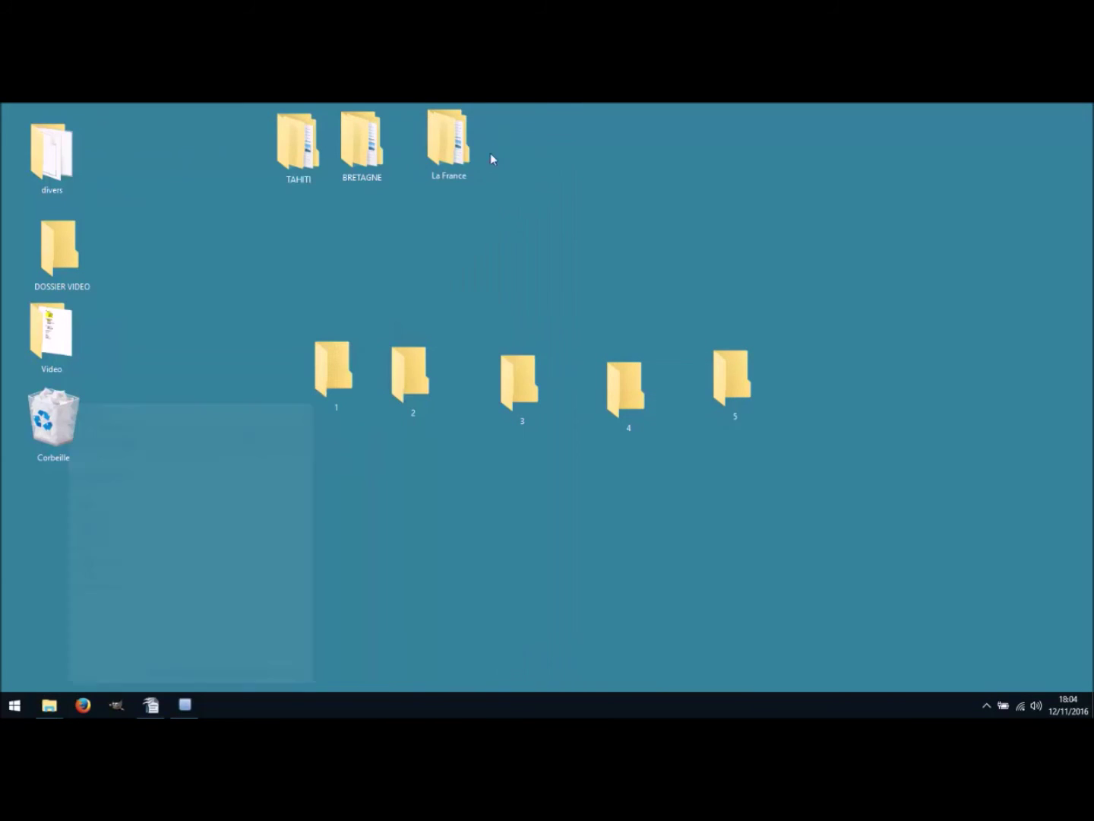
Open folders 4 and 5 one after the other, minimizing each window to the taskbar
right_click(611, 380)
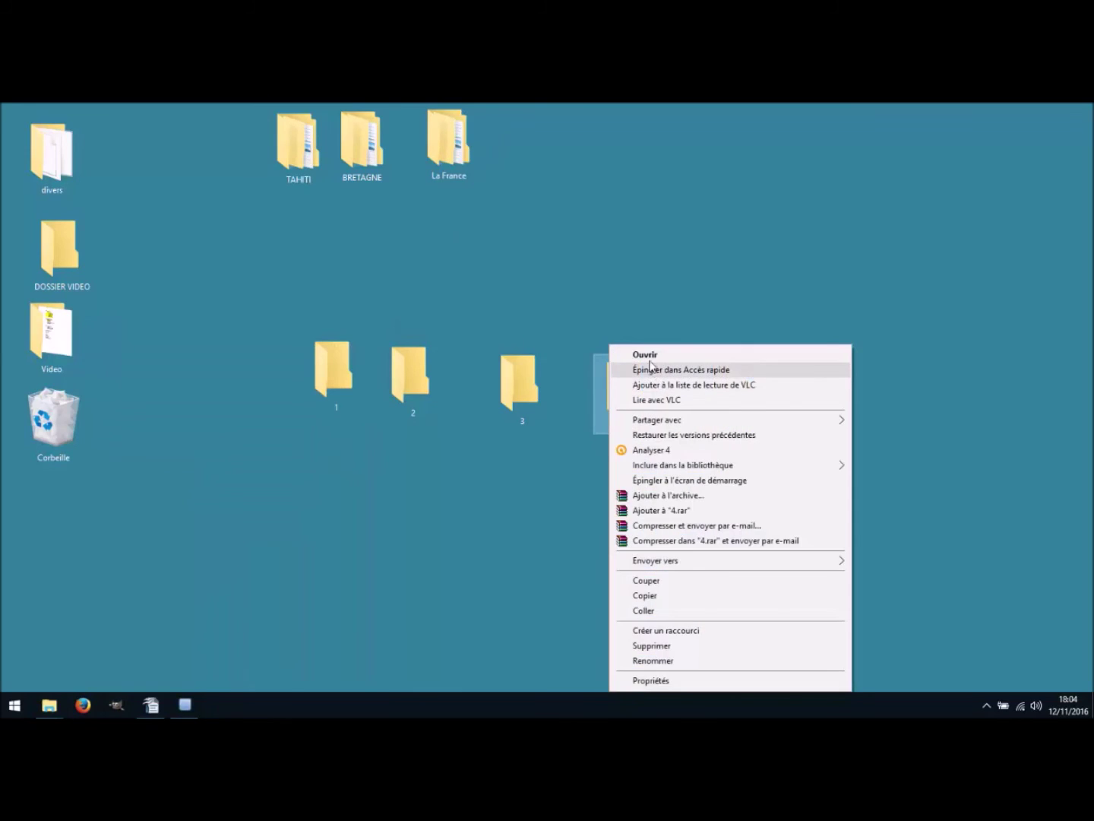
left_click(650, 355)
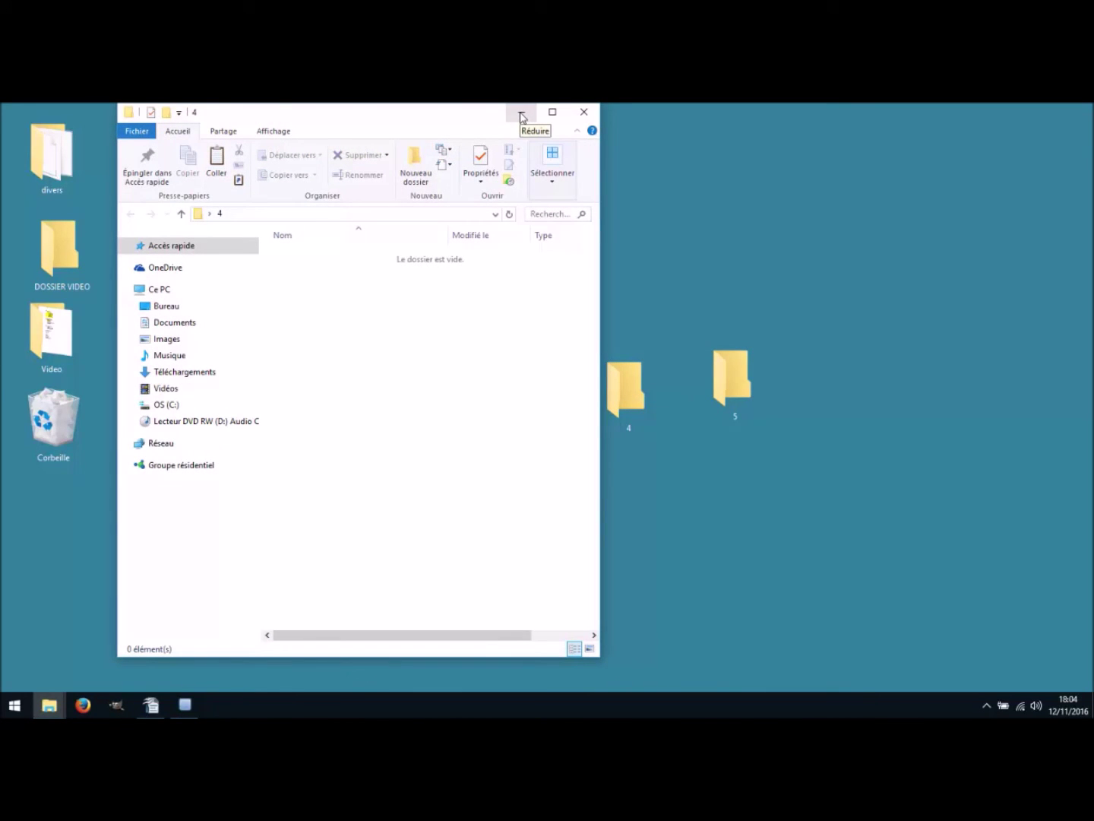
left_click(523, 114)
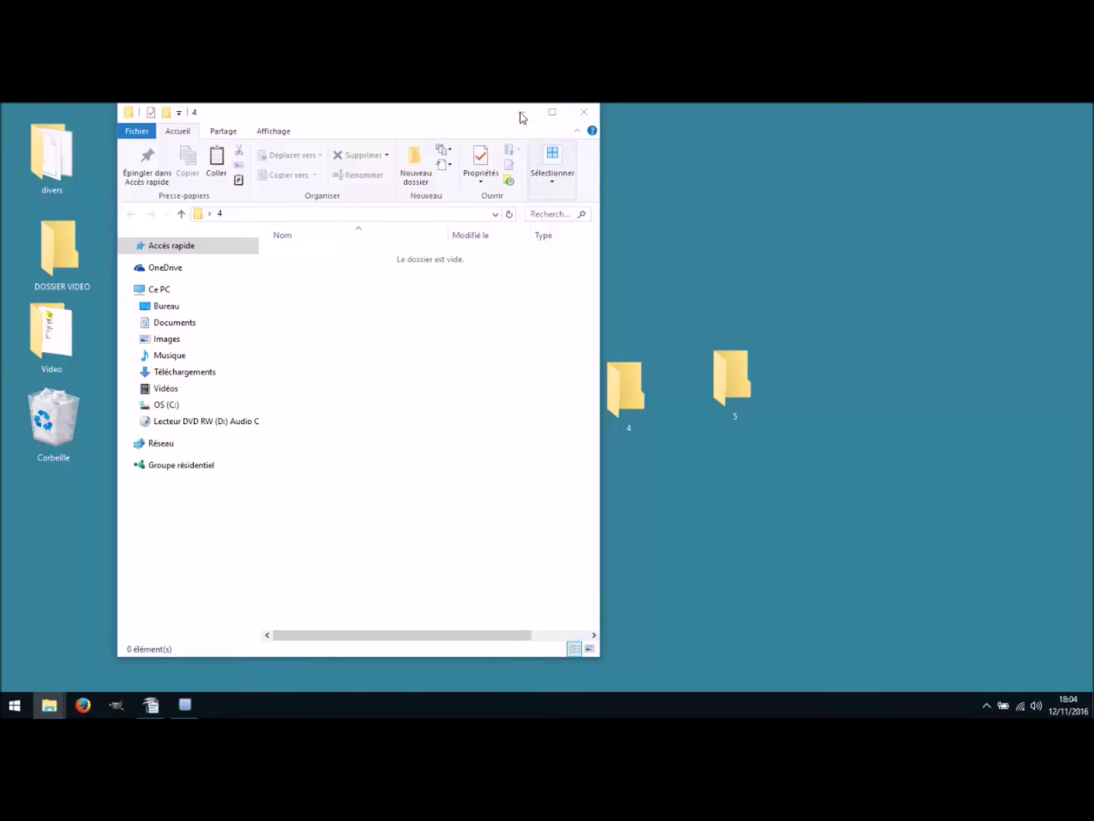
right_click(704, 346)
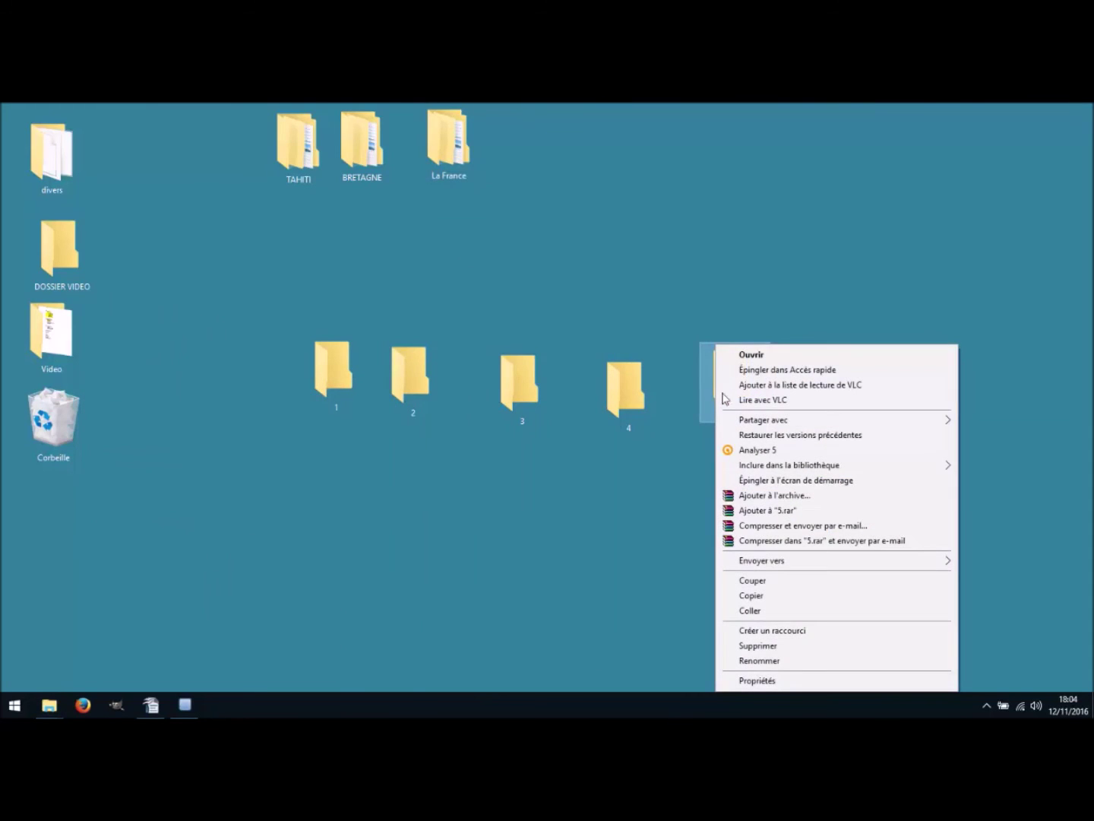
left_click(734, 355)
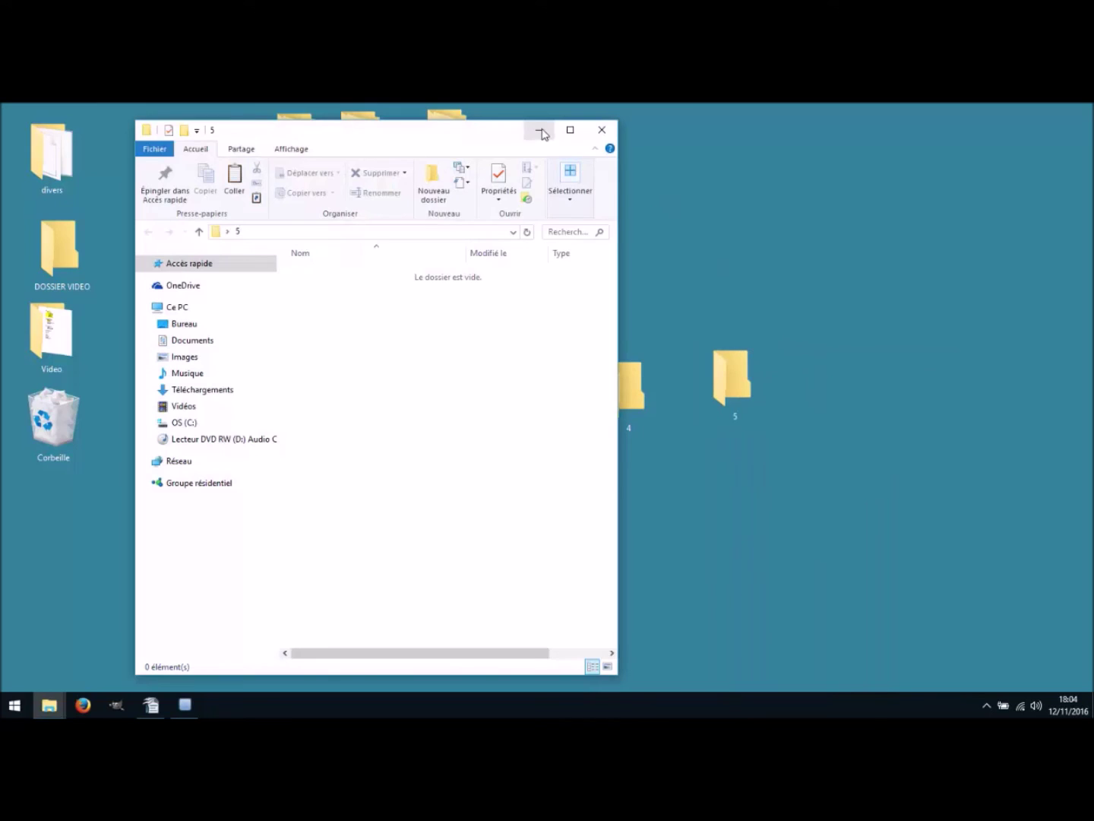
left_click(538, 130)
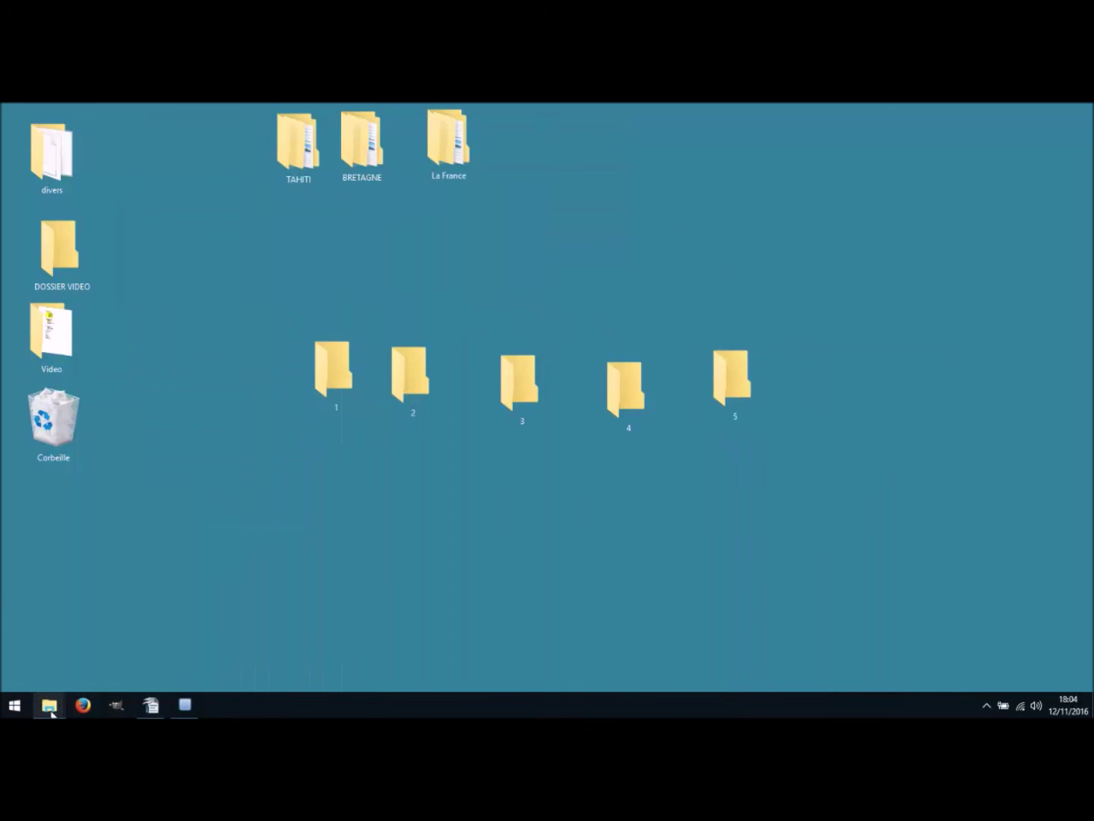
Restore the minimized windows of folders 1 and 3 and place them side by side, folder 3 on the left half and folder 1 on the right
mouse_move(51, 715)
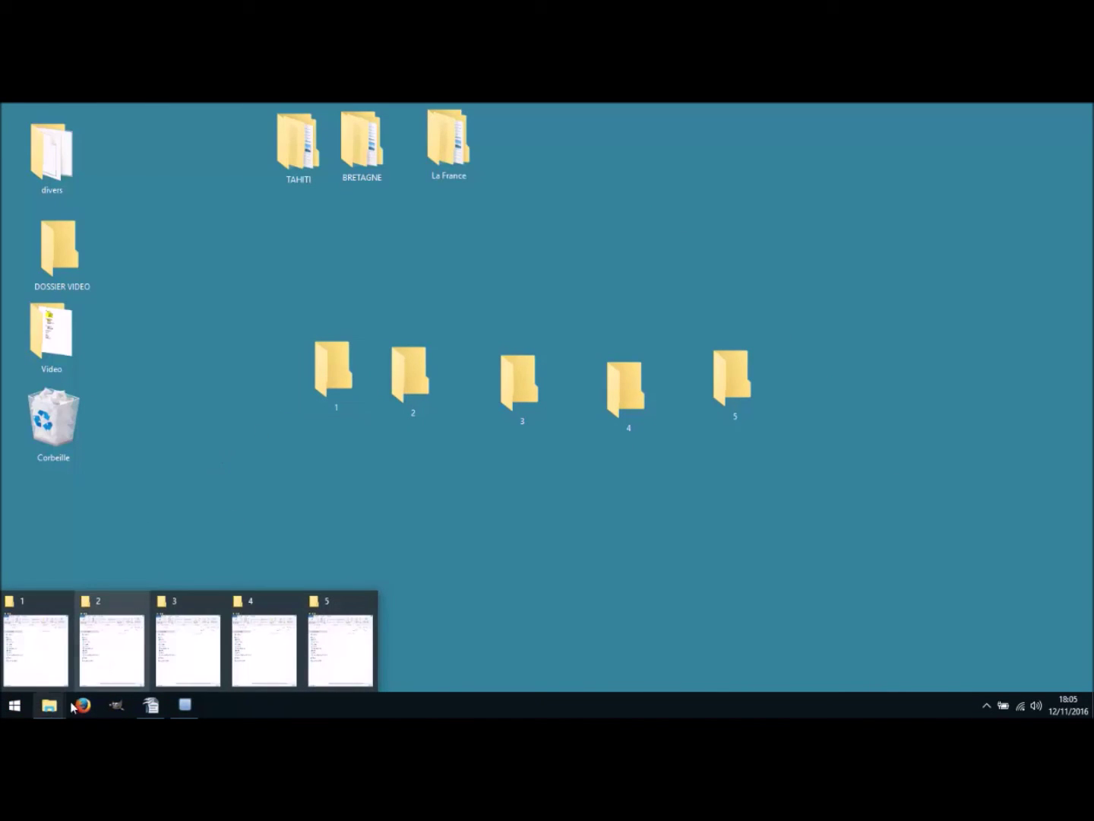
mouse_move(118, 654)
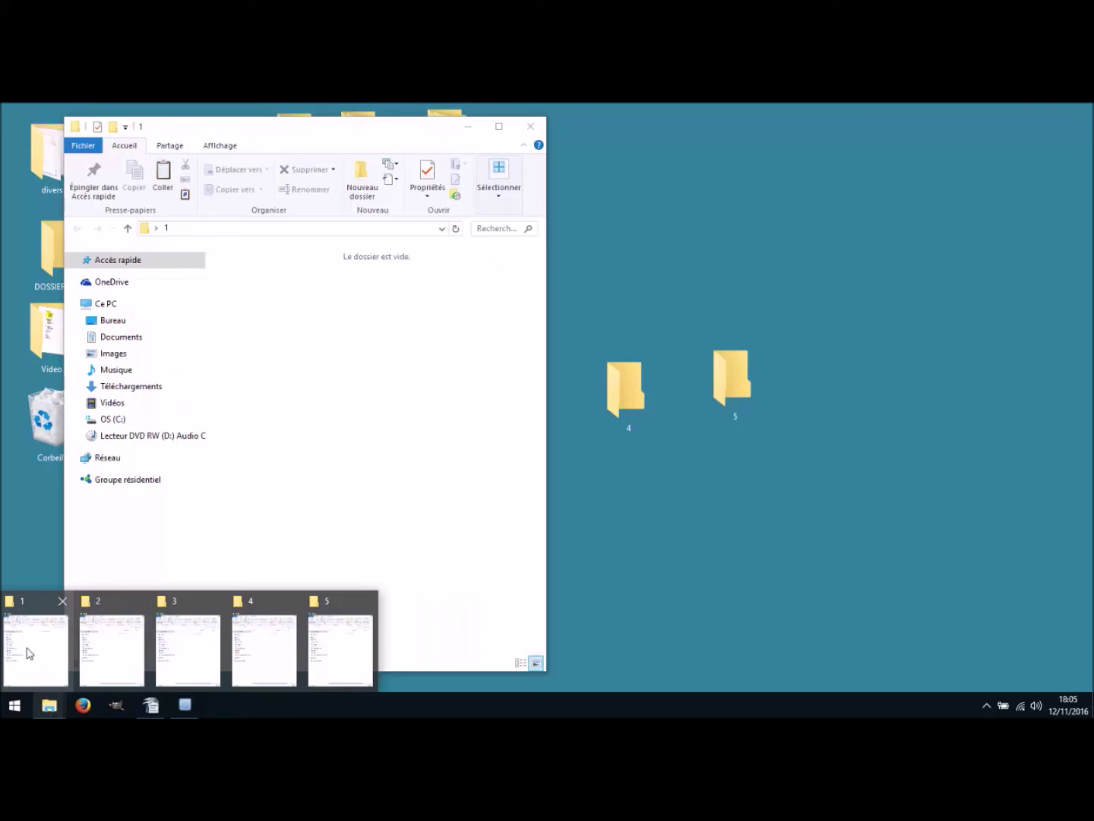
left_click(33, 651)
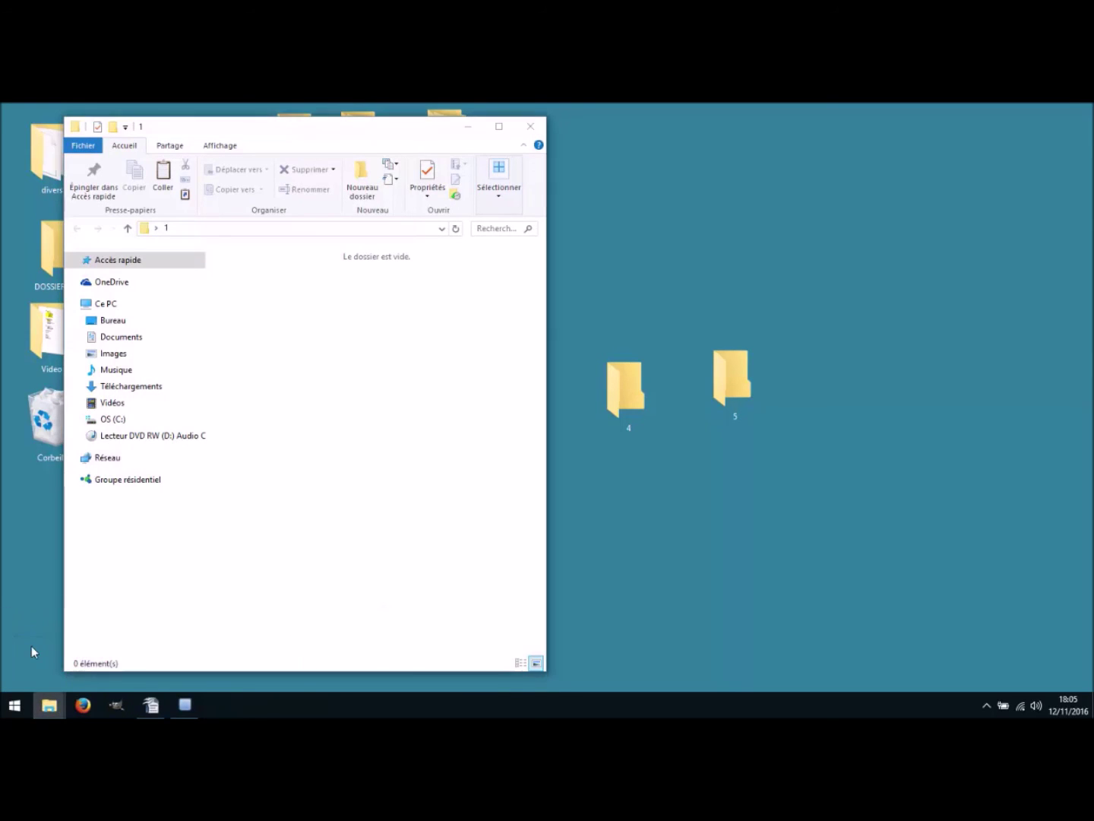
left_click_drag(335, 131, 835, 119)
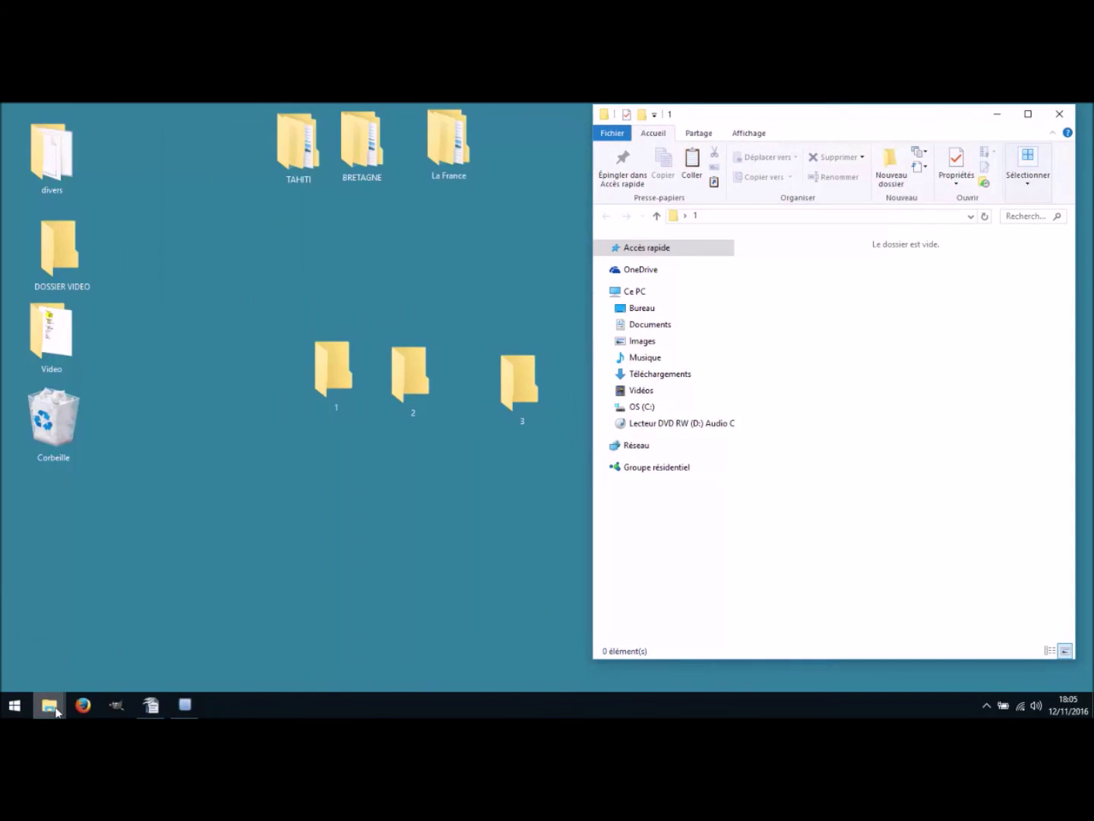
mouse_move(57, 710)
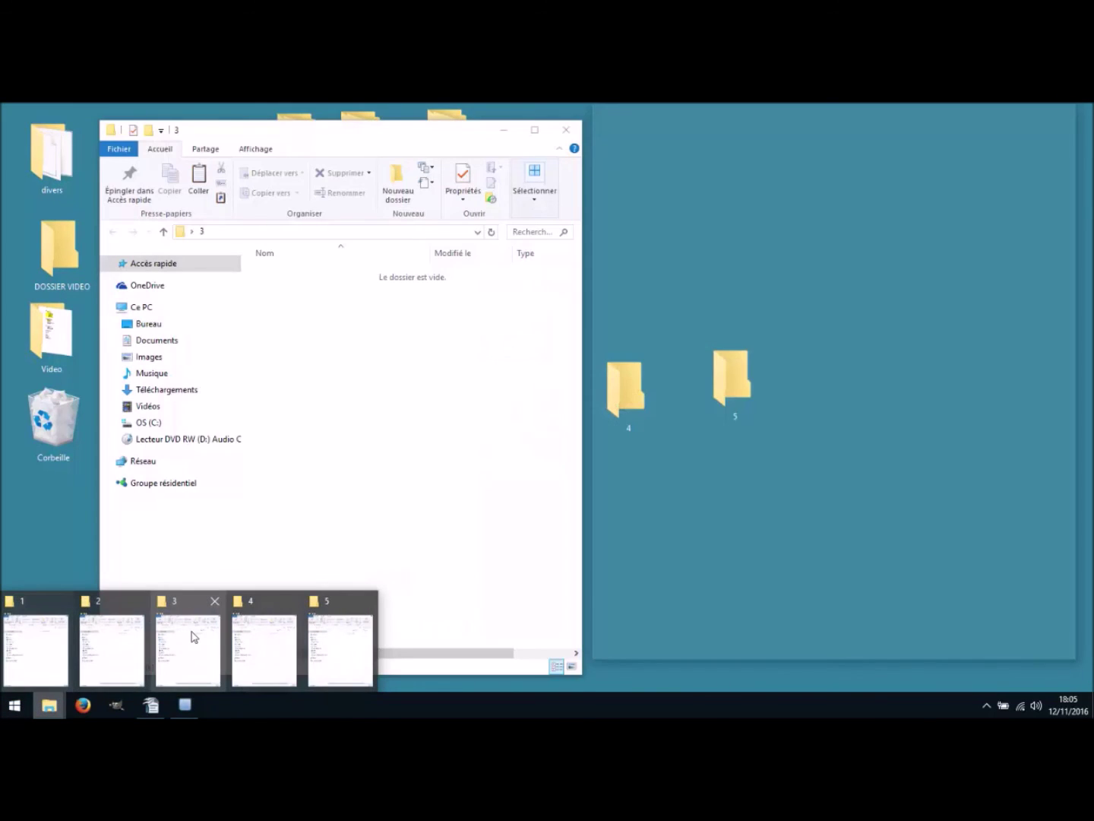
left_click(192, 638)
left_click_drag(361, 139, 270, 132)
left_click_drag(787, 123, 773, 127)
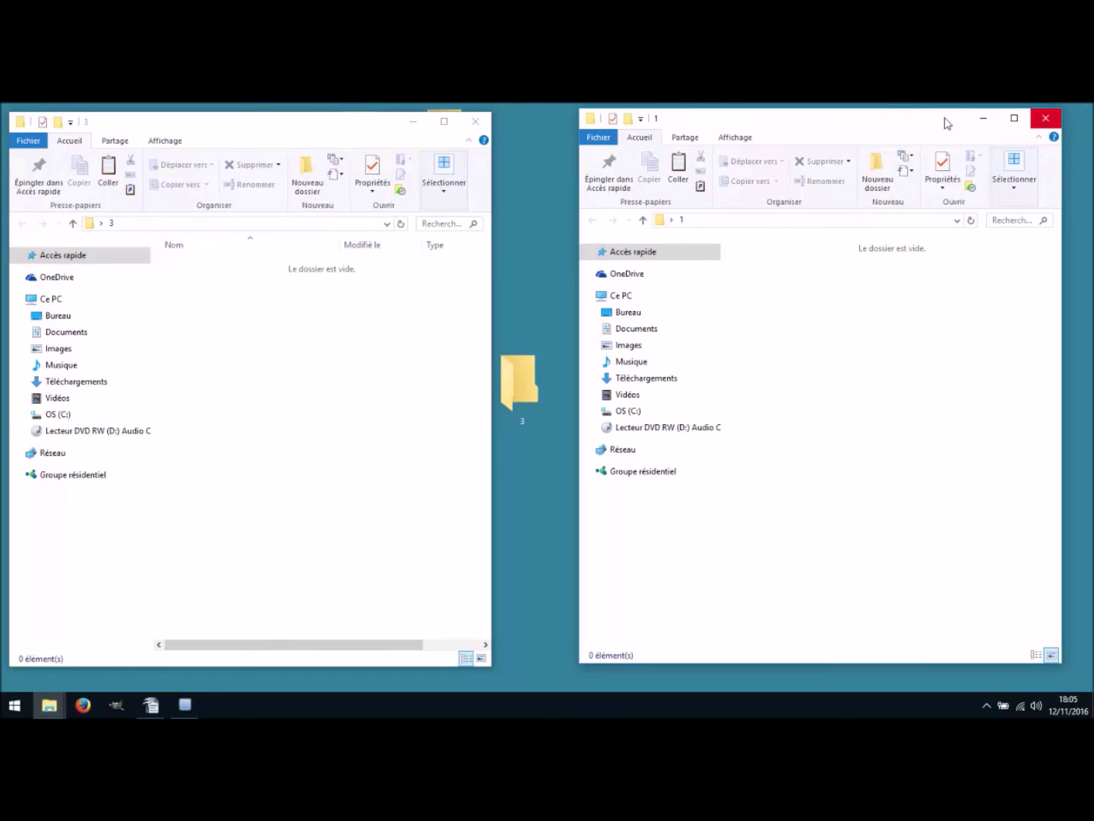
Restore the minimized folder 4 window and move it to the lower centre of the desktop
mouse_move(47, 712)
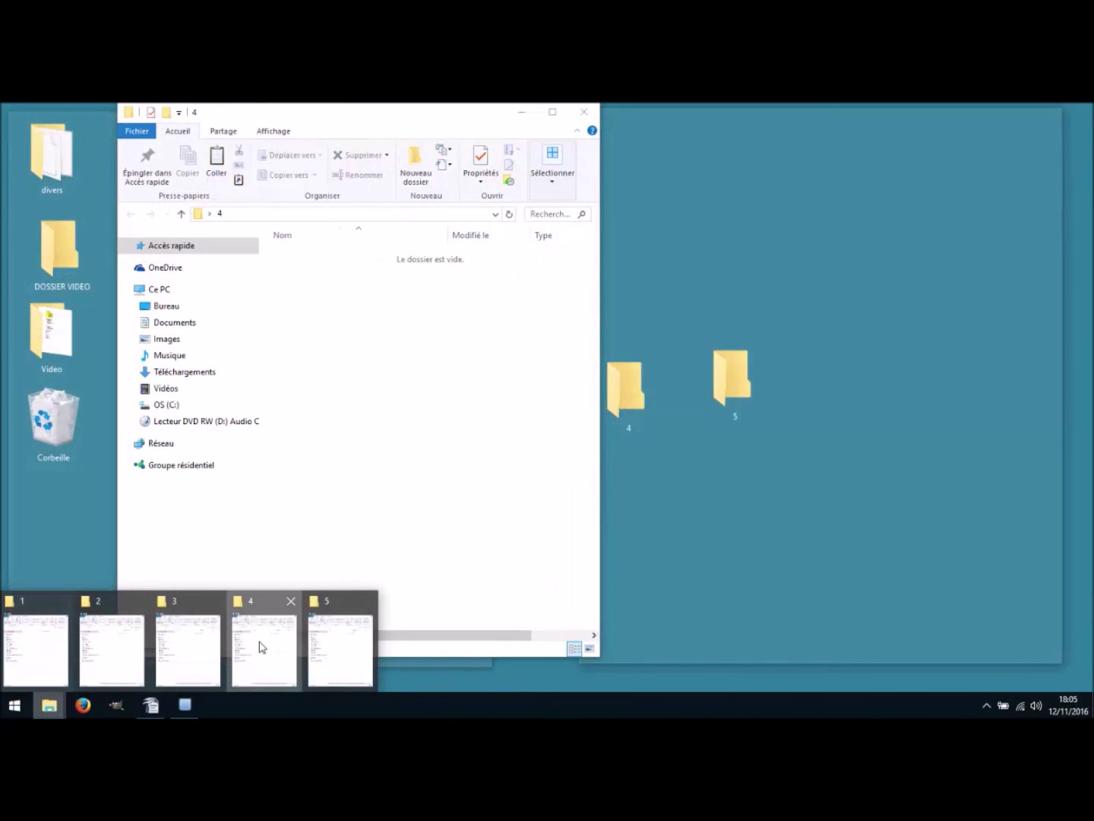
left_click(258, 646)
left_click_drag(394, 128, 571, 440)
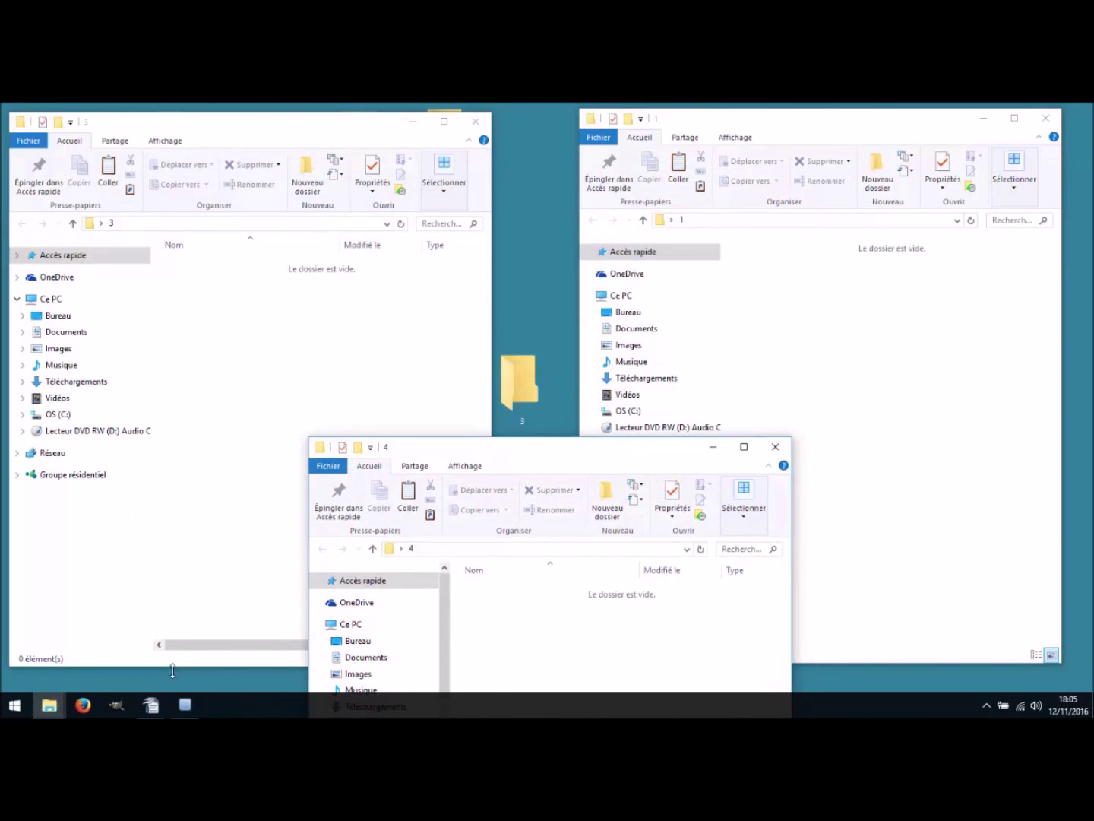
Shorten the folder 3 and folder 1 windows from below so each fills roughly the upper half of the desktop
left_click_drag(173, 669, 211, 428)
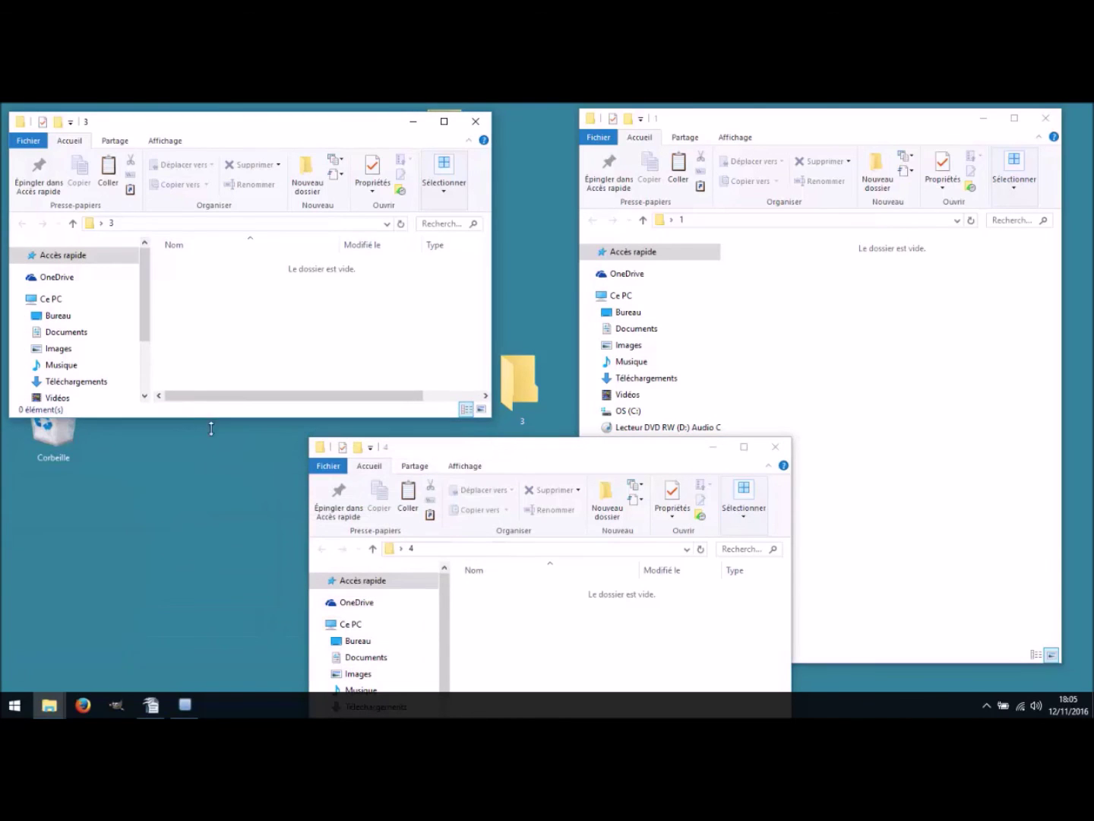
left_click(933, 661)
left_click_drag(933, 660, 936, 397)
Move the folder 4 window up slightly and widen it on both sides so it spans most of the desktop's width
left_click_drag(639, 456, 621, 420)
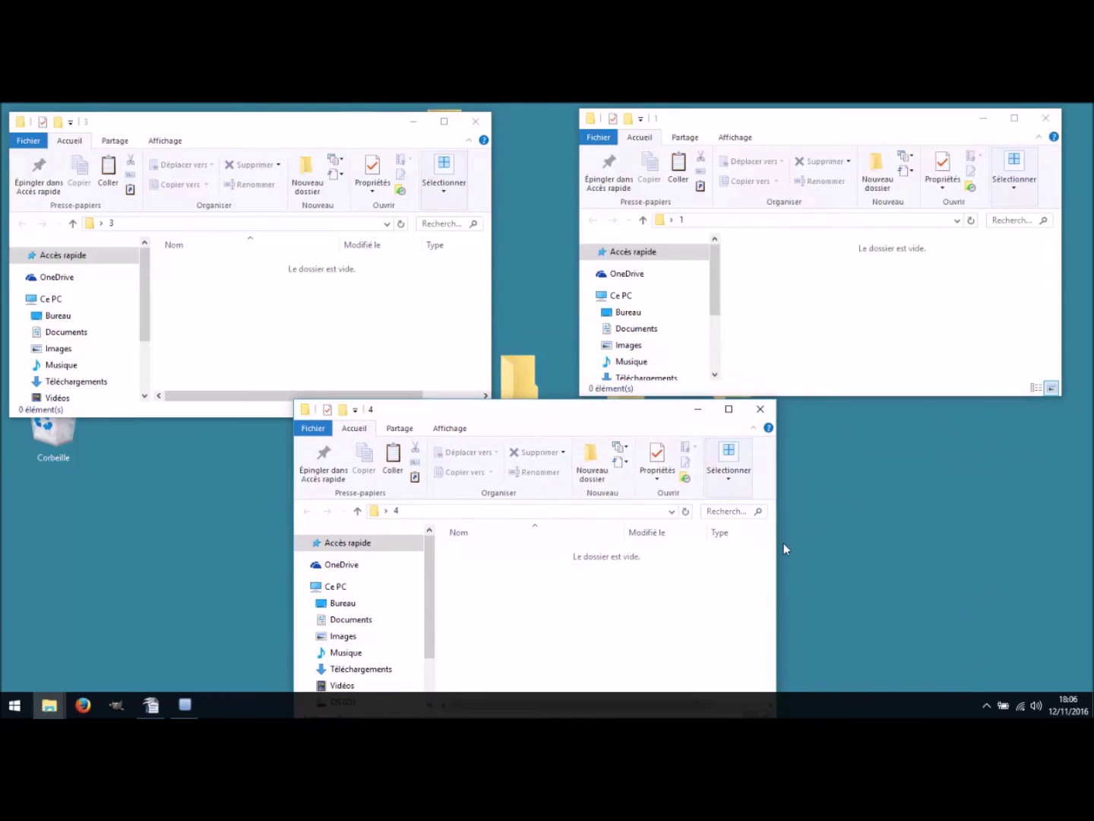
left_click_drag(776, 576, 1015, 576)
left_click_drag(291, 571, 63, 571)
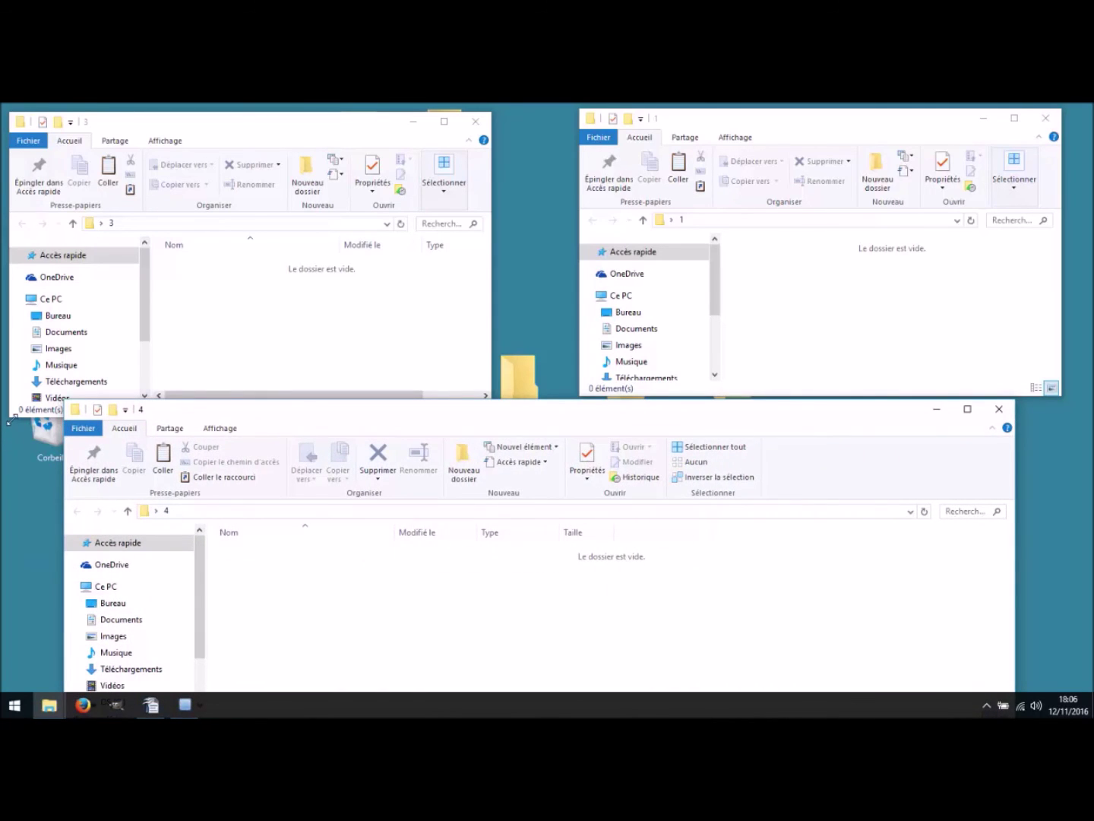
Fine-tune the heights and positions of the three windows so folders 3 and 1 sit above folder 4 without overlapping
left_click_drag(46, 419, 48, 379)
left_click_drag(459, 417, 442, 402)
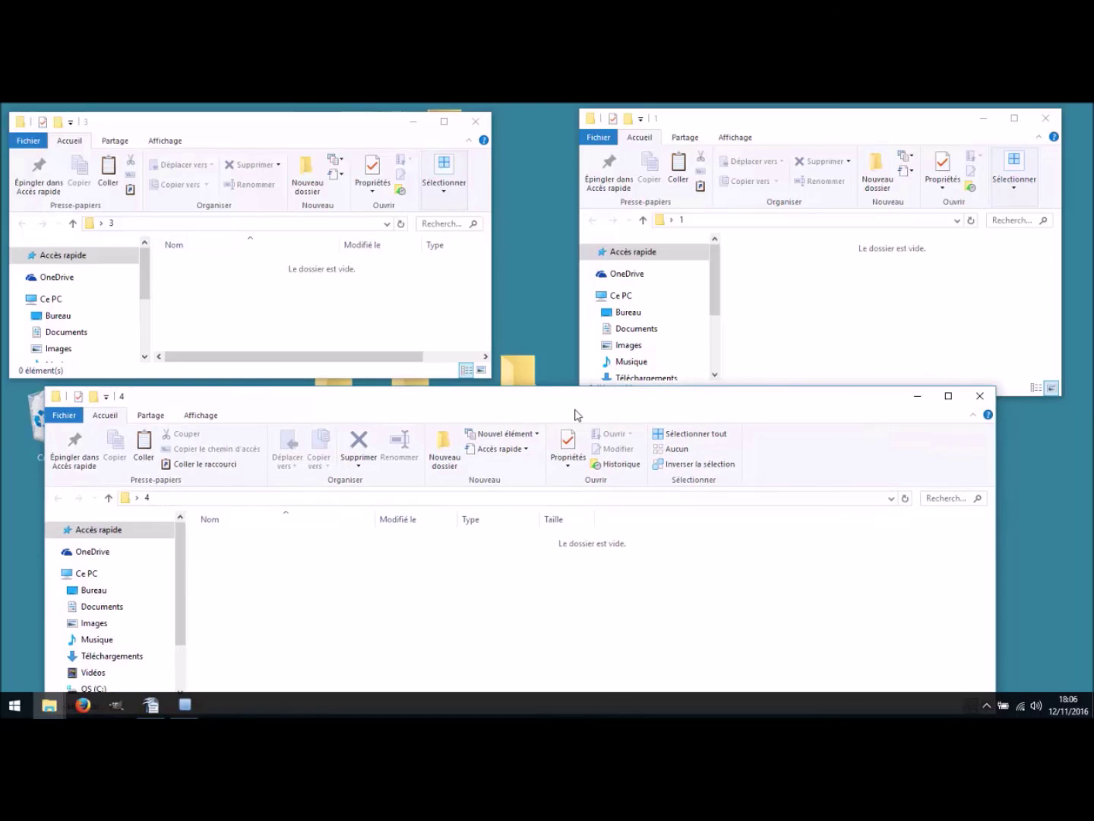
left_click(818, 127)
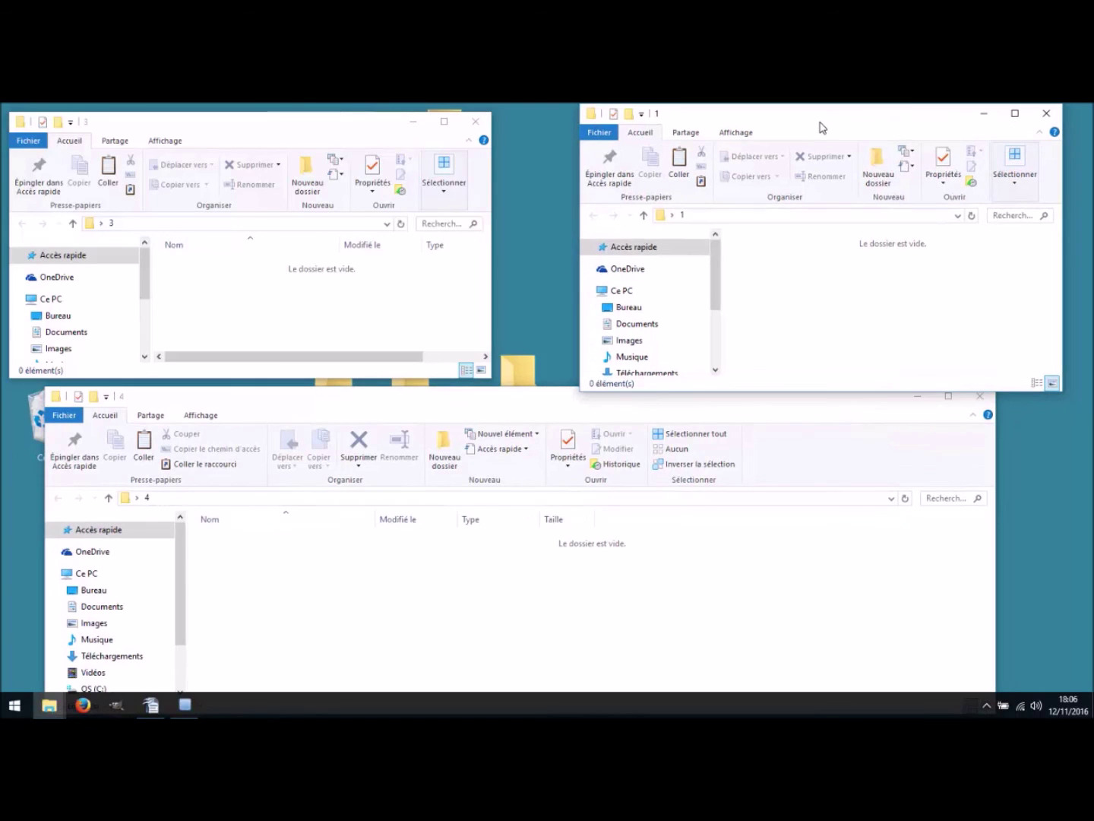
mouse_move(858, 392)
left_mouse_down()
mouse_move(860, 357)
mouse_move(862, 377)
left_mouse_up()
left_click_drag(545, 407, 555, 403)
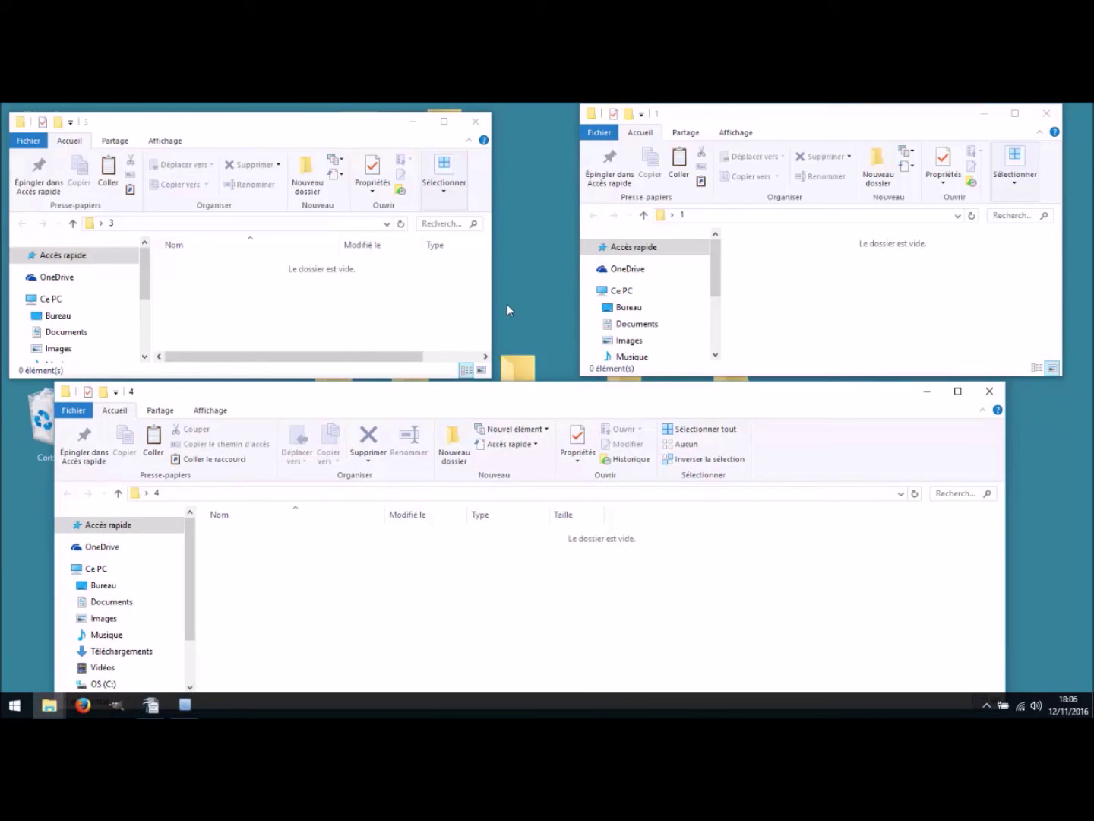